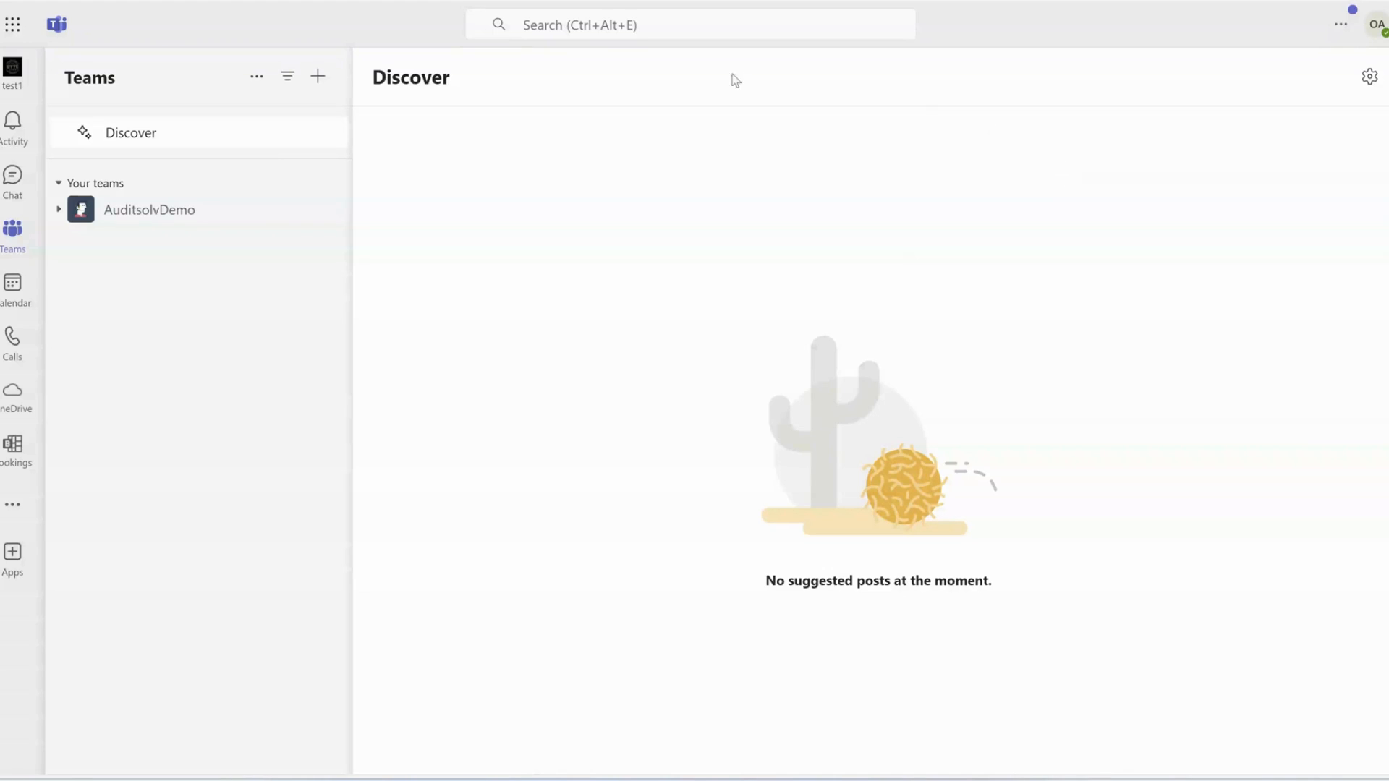
Start creating a new team named "test" with the team type set to Private.
{"action": "left_click", "coordinate": [318, 85]}
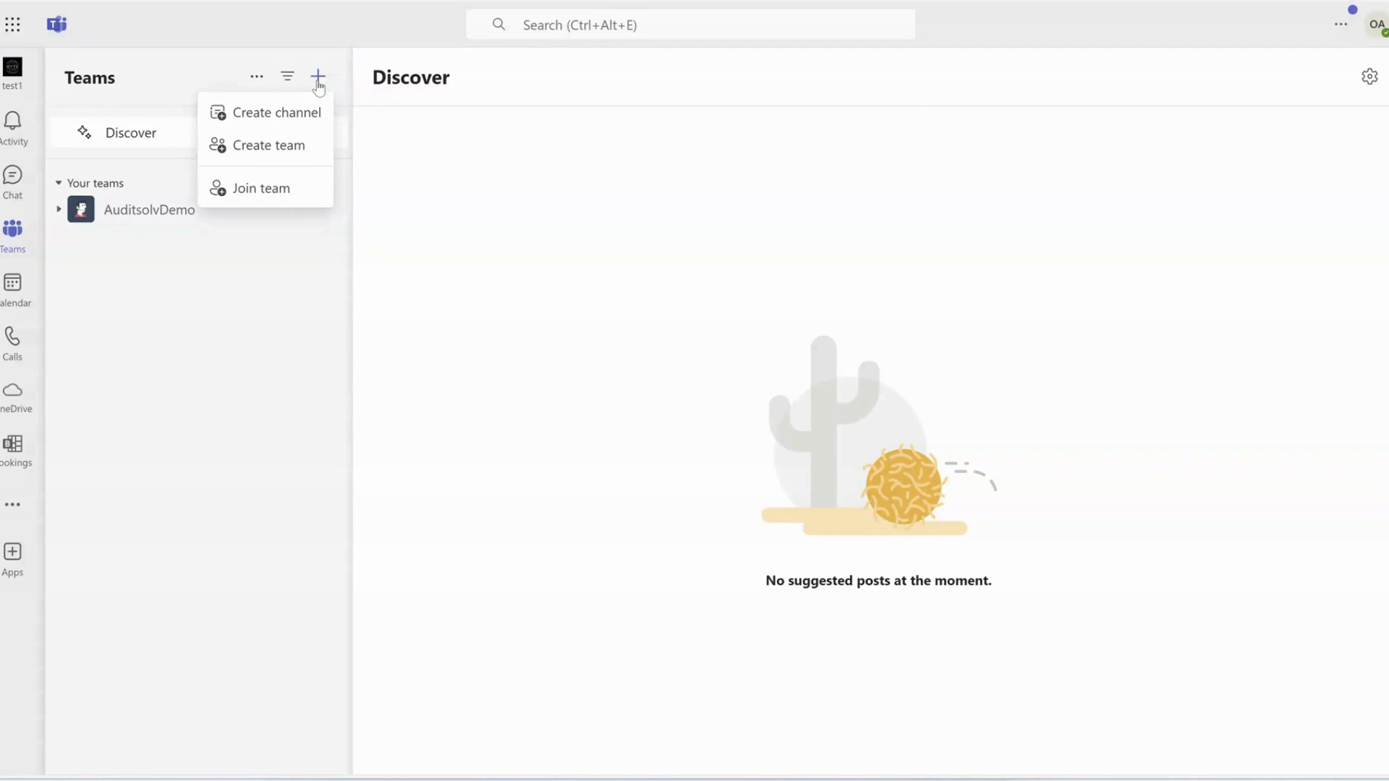
{"action": "left_click", "coordinate": [279, 151]}
{"action": "left_click", "coordinate": [565, 230]}
{"action": "type", "text": "test"}
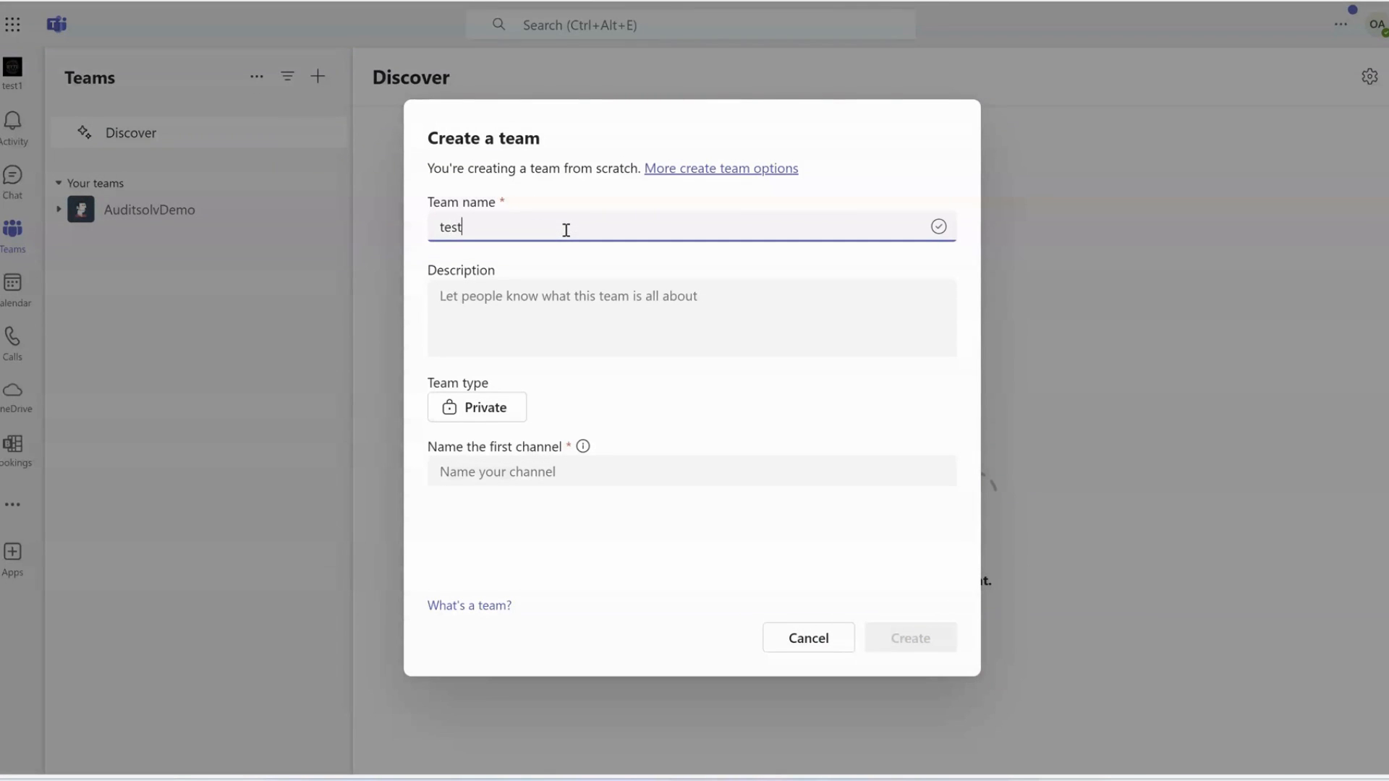
{"action": "left_click", "coordinate": [558, 301]}
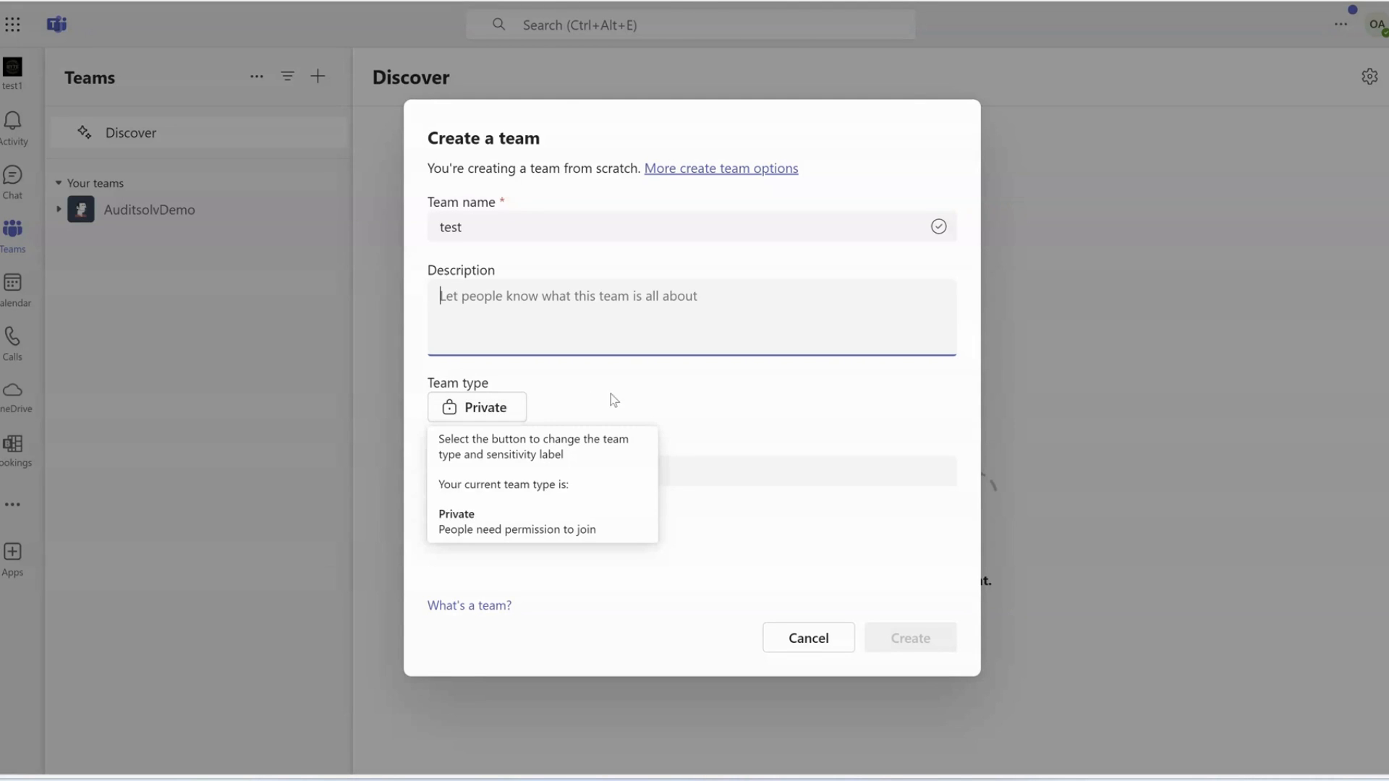
{"action": "left_click", "coordinate": [486, 409]}
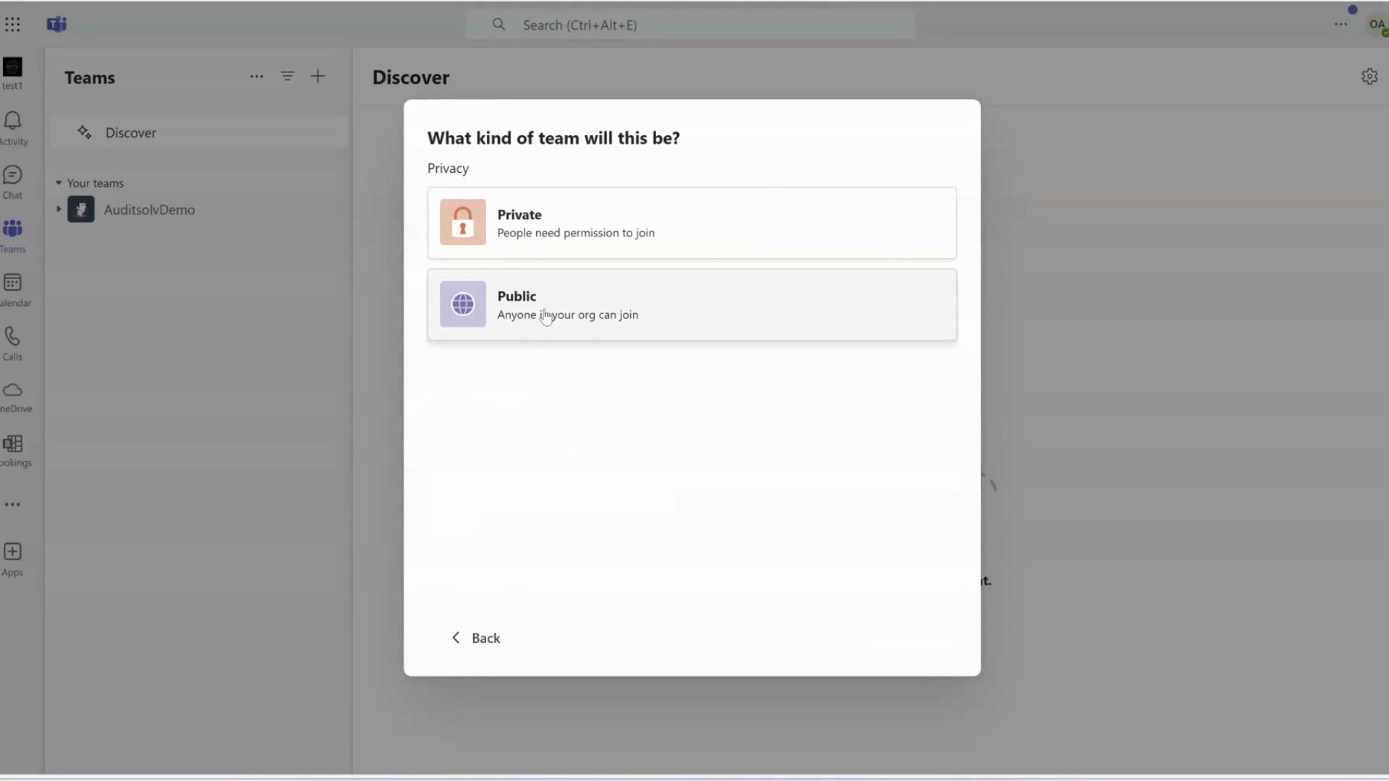
{"action": "left_click", "coordinate": [547, 230]}
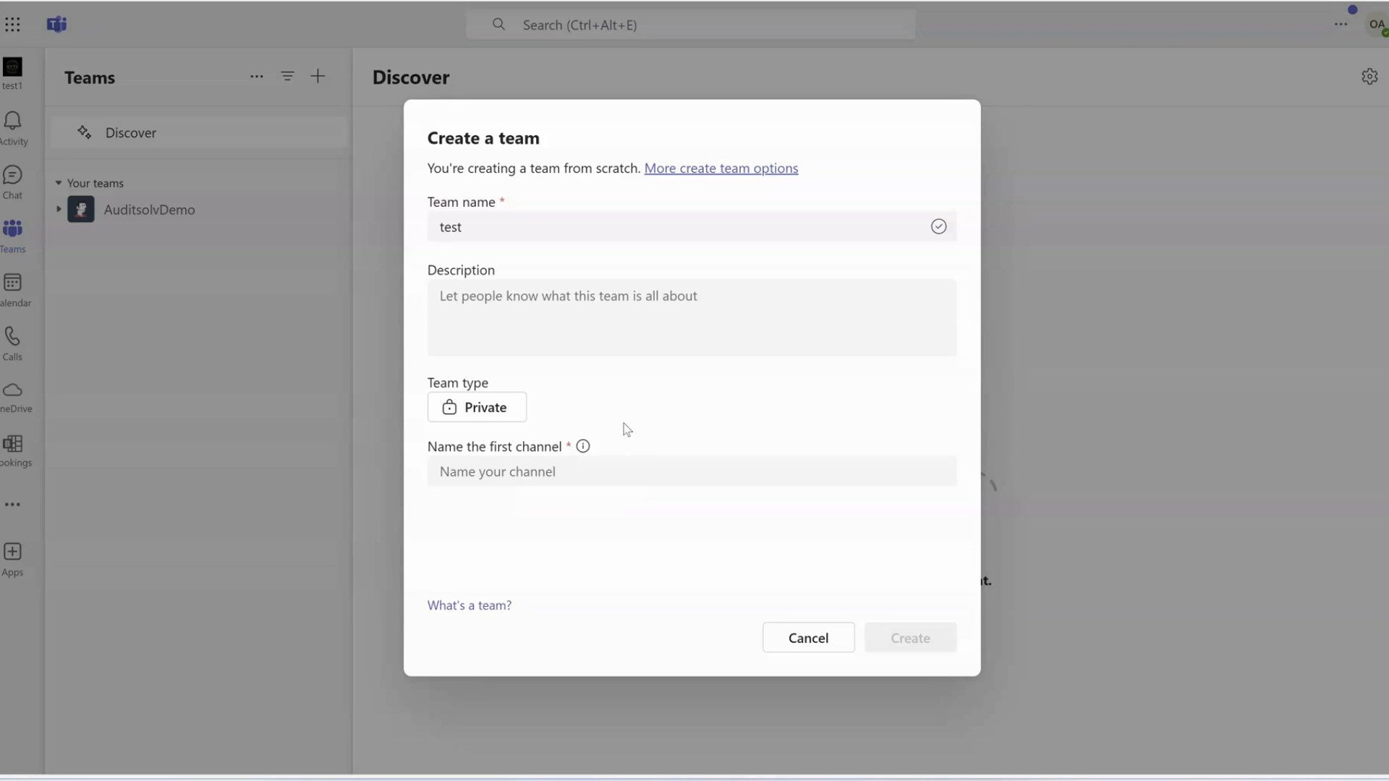
Name the first channel "General channel" and create the team.
{"action": "left_click", "coordinate": [554, 473]}
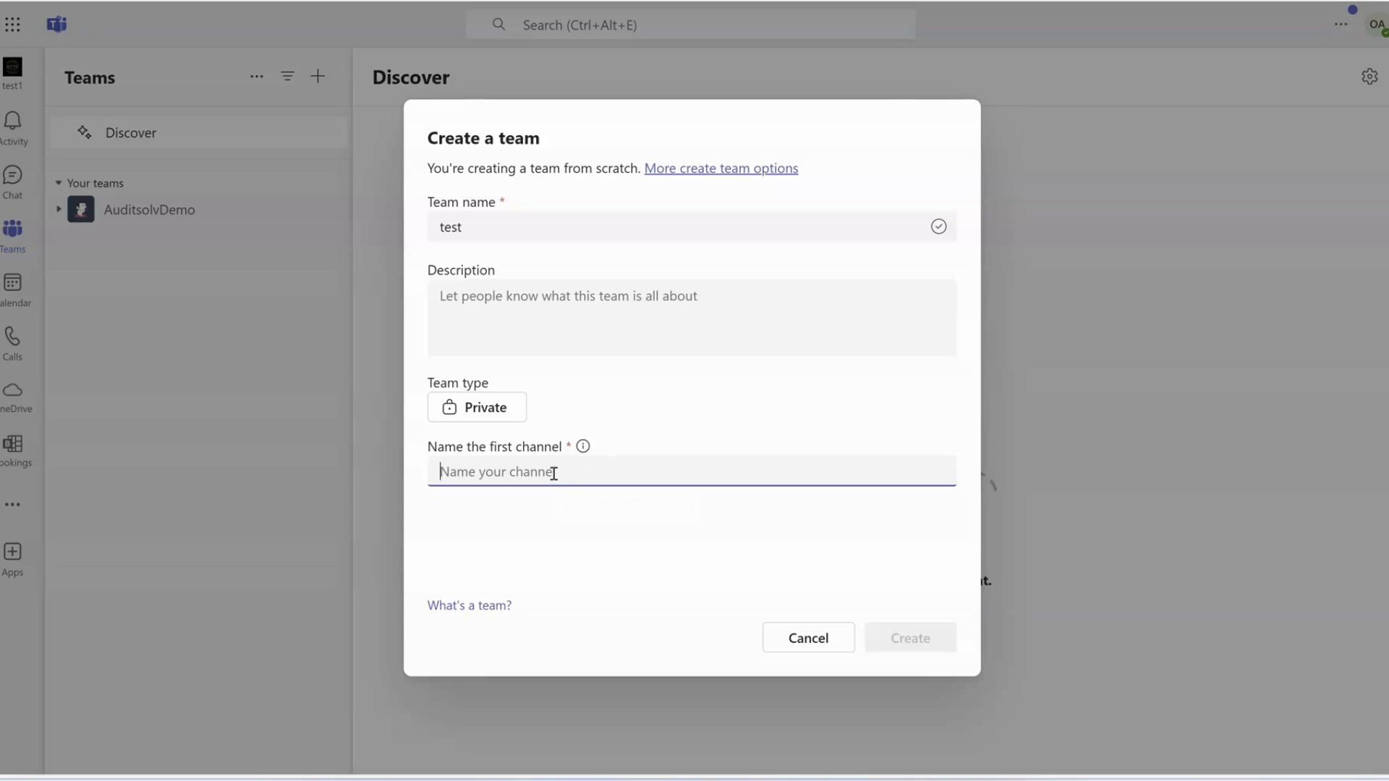
{"action": "type", "text": "General"}
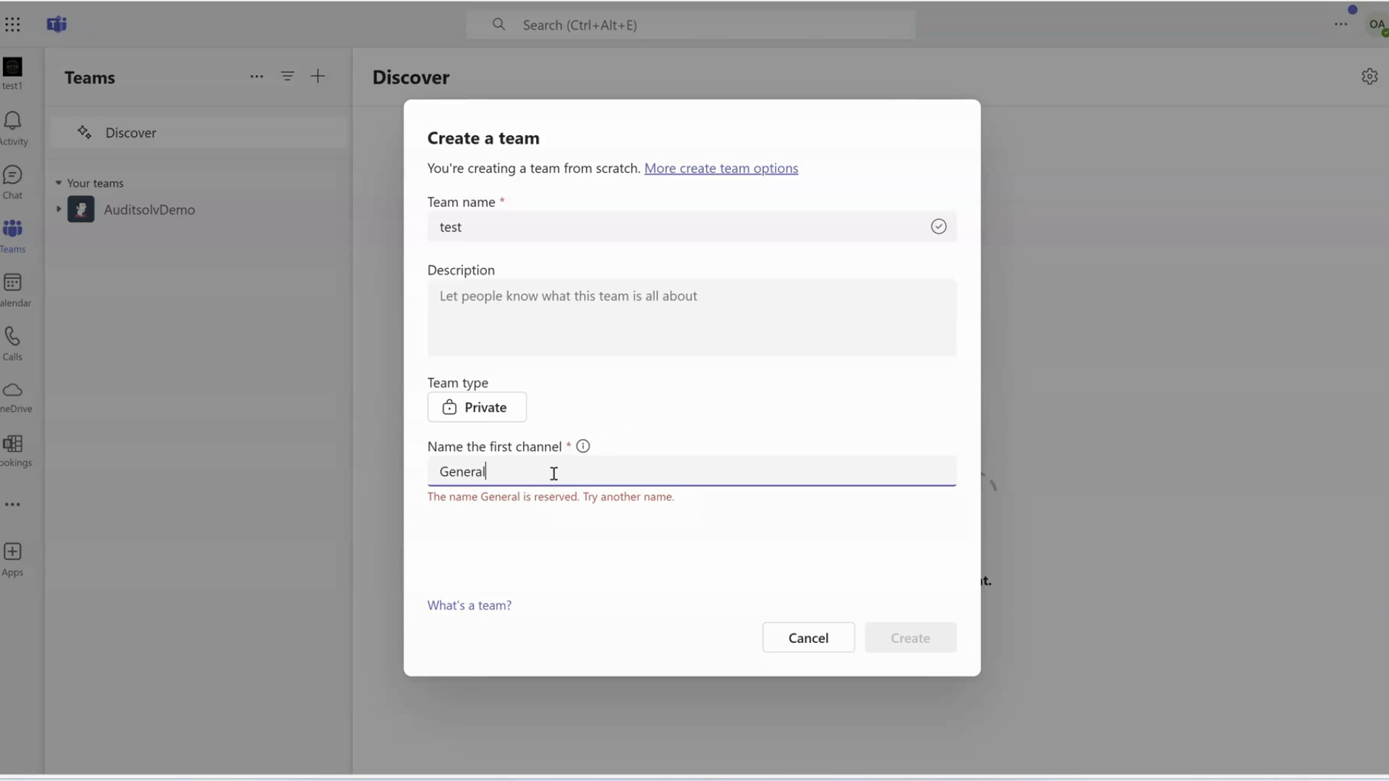
{"action": "type", "text": " channel"}
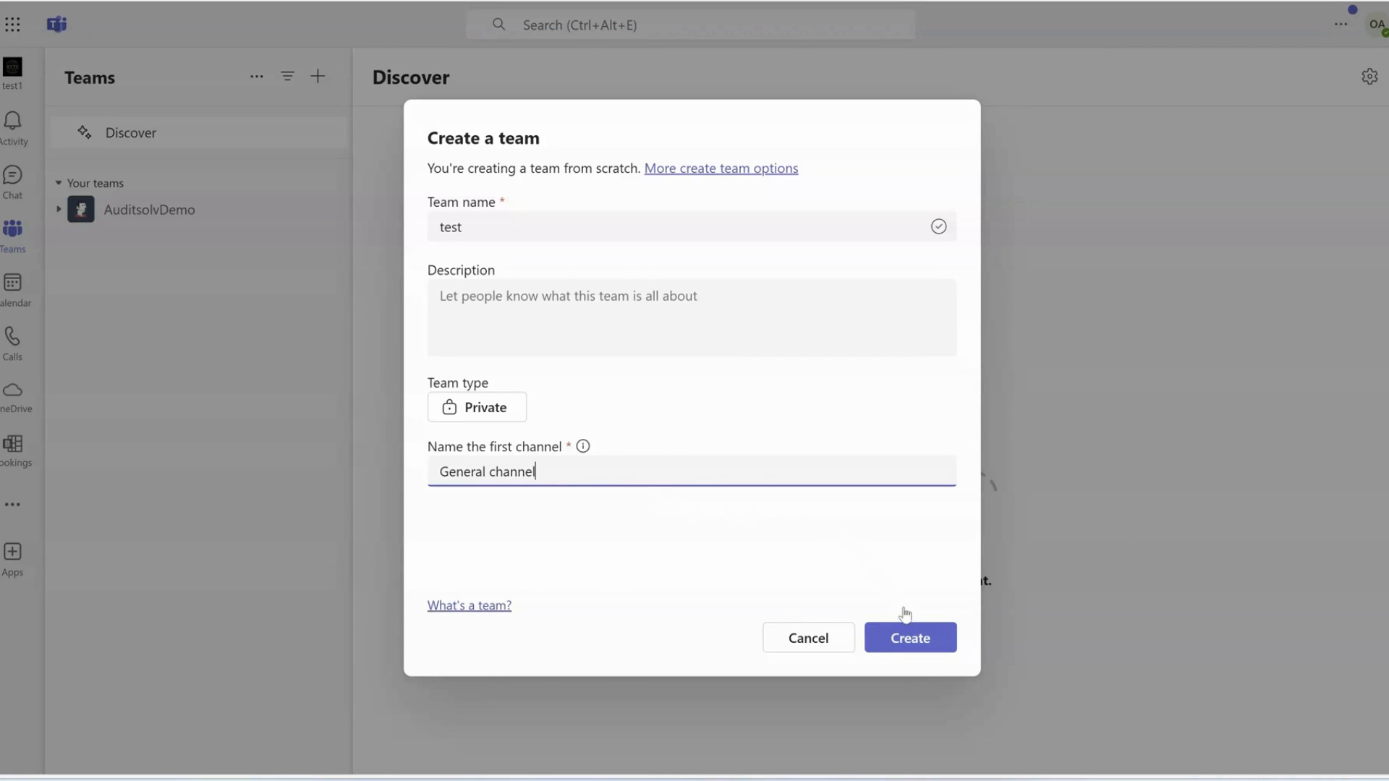
{"action": "left_click", "coordinate": [915, 637]}
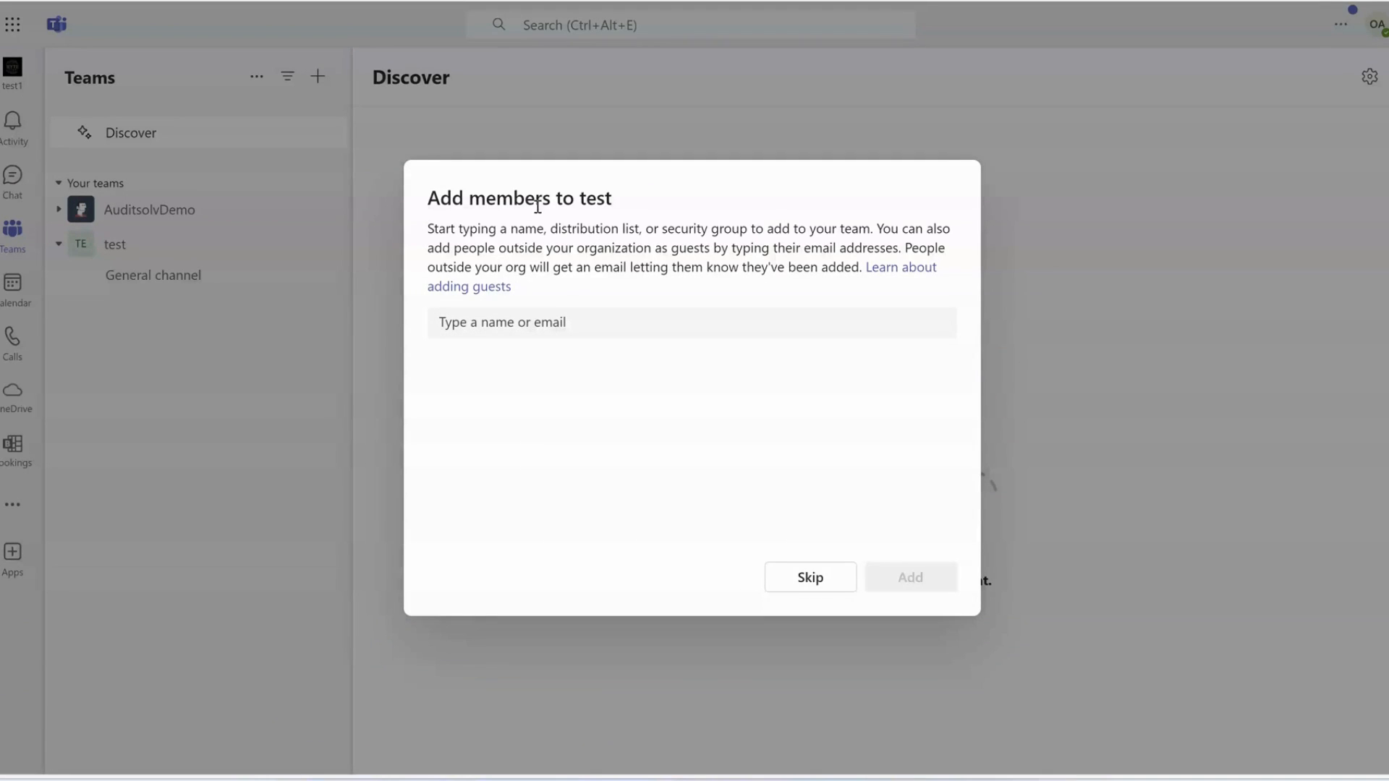
Search for the test user account and select it as a person to add to the new team.
{"action": "left_click", "coordinate": [575, 329]}
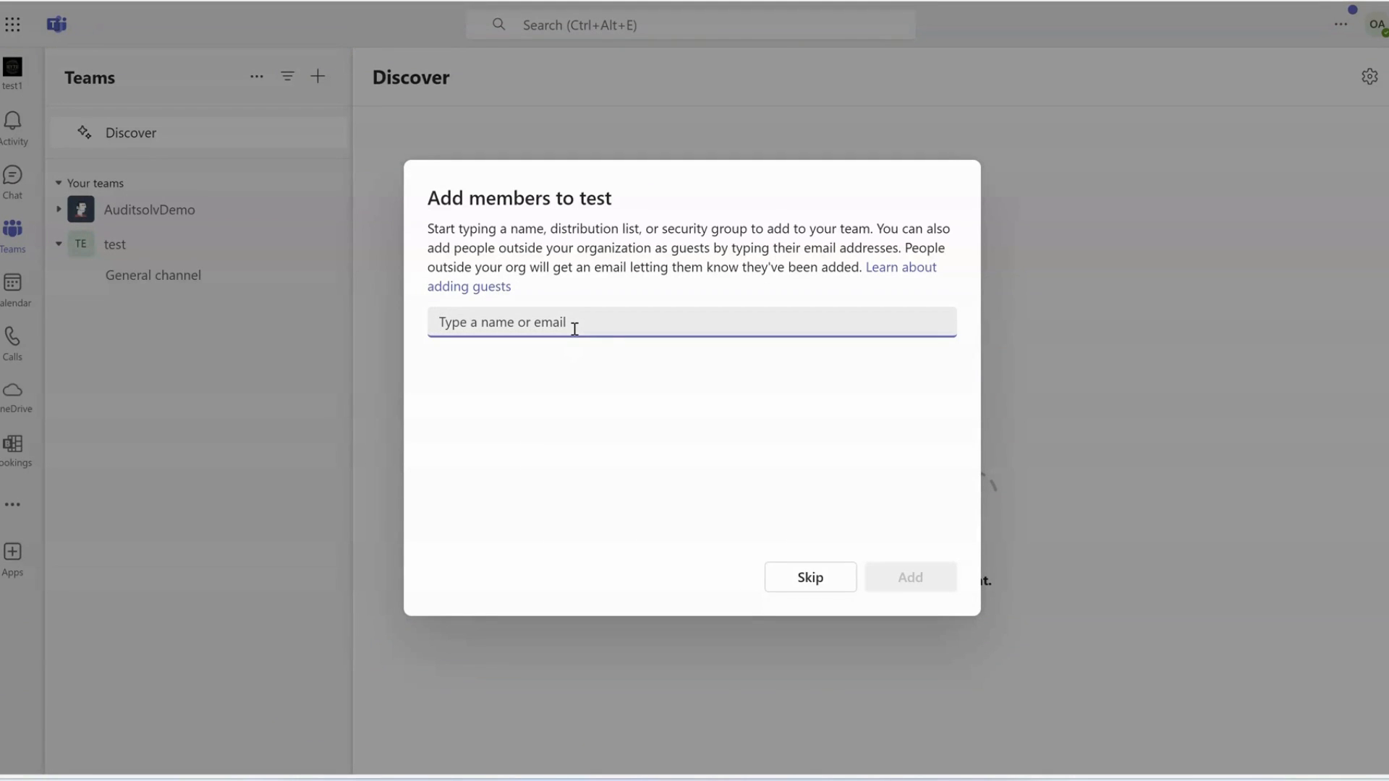
{"action": "type", "text": "test"}
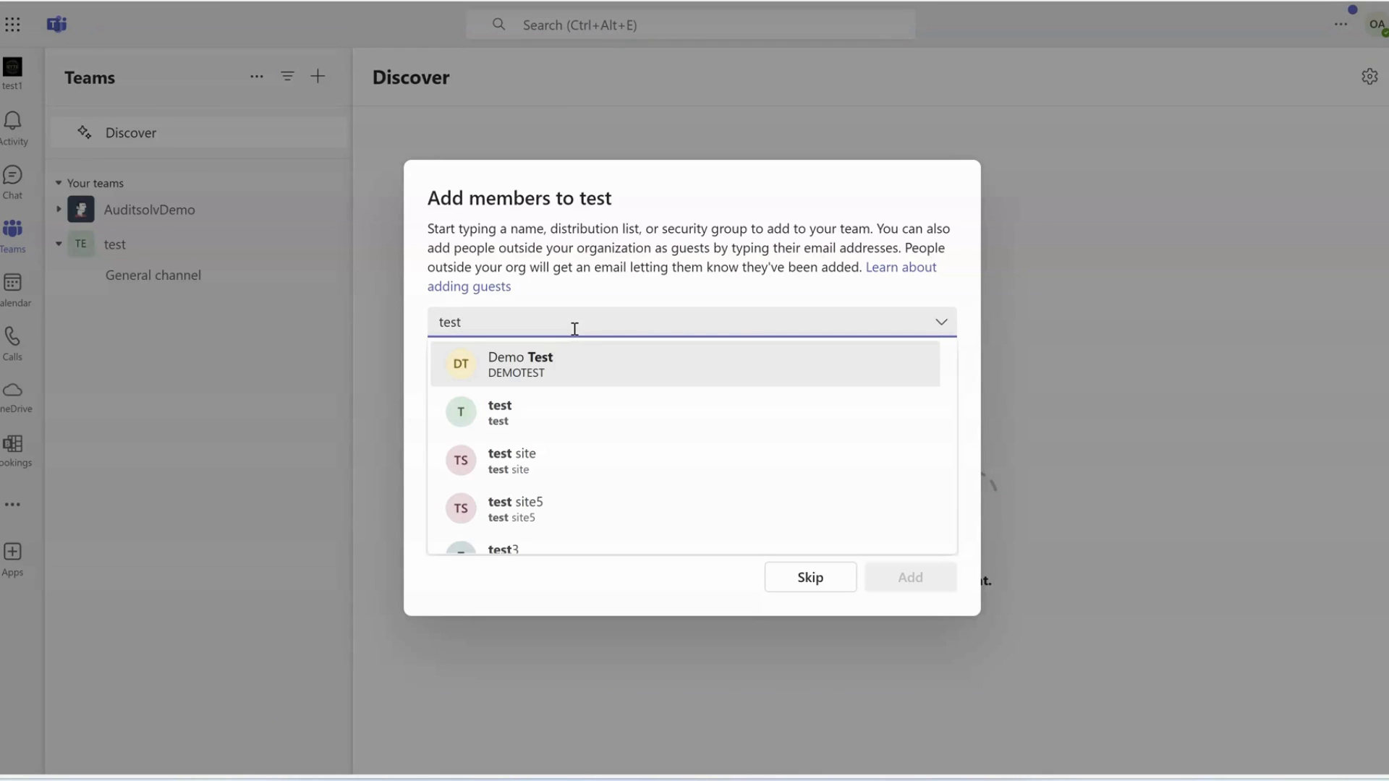
{"action": "scroll", "coordinate": [590, 432], "scroll_direction": "down", "scroll_amount": 3}
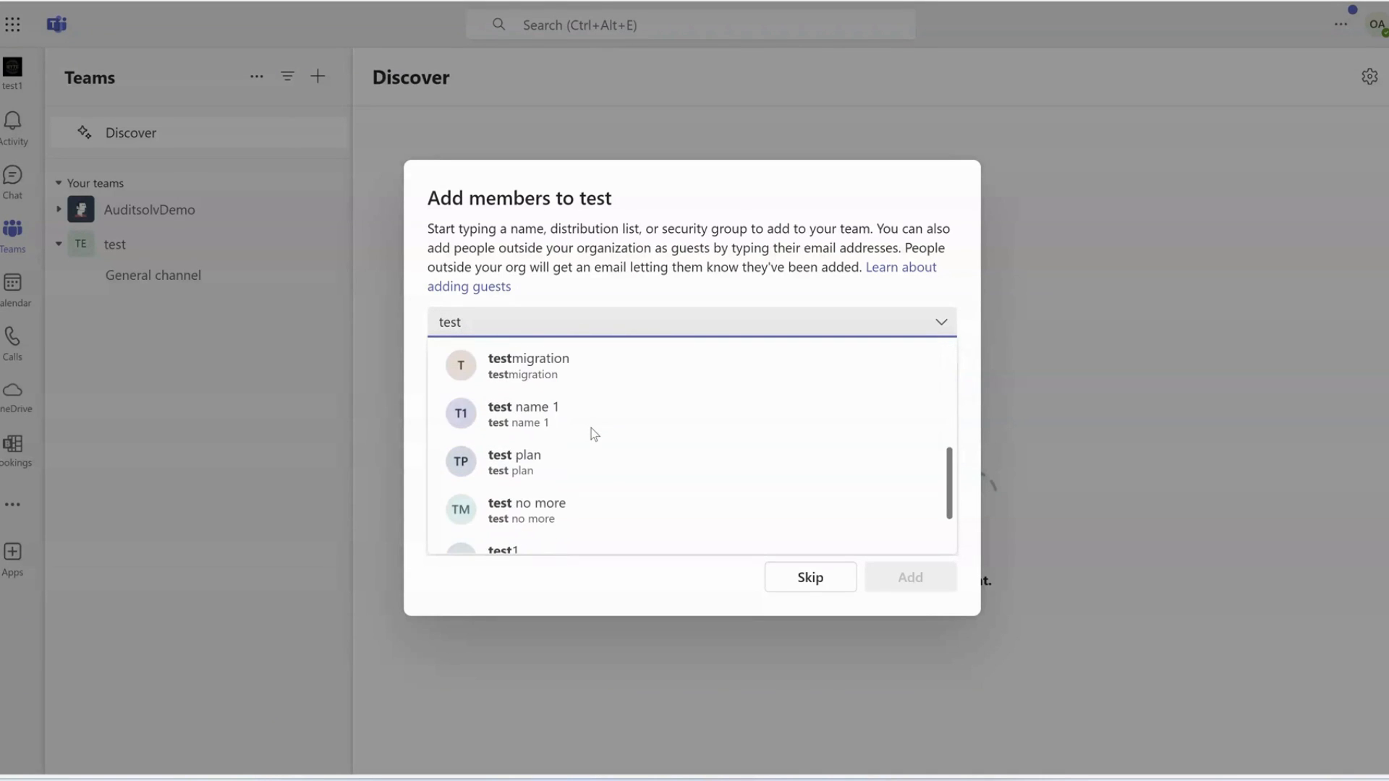
{"action": "scroll", "coordinate": [592, 445], "scroll_direction": "down", "scroll_amount": 1}
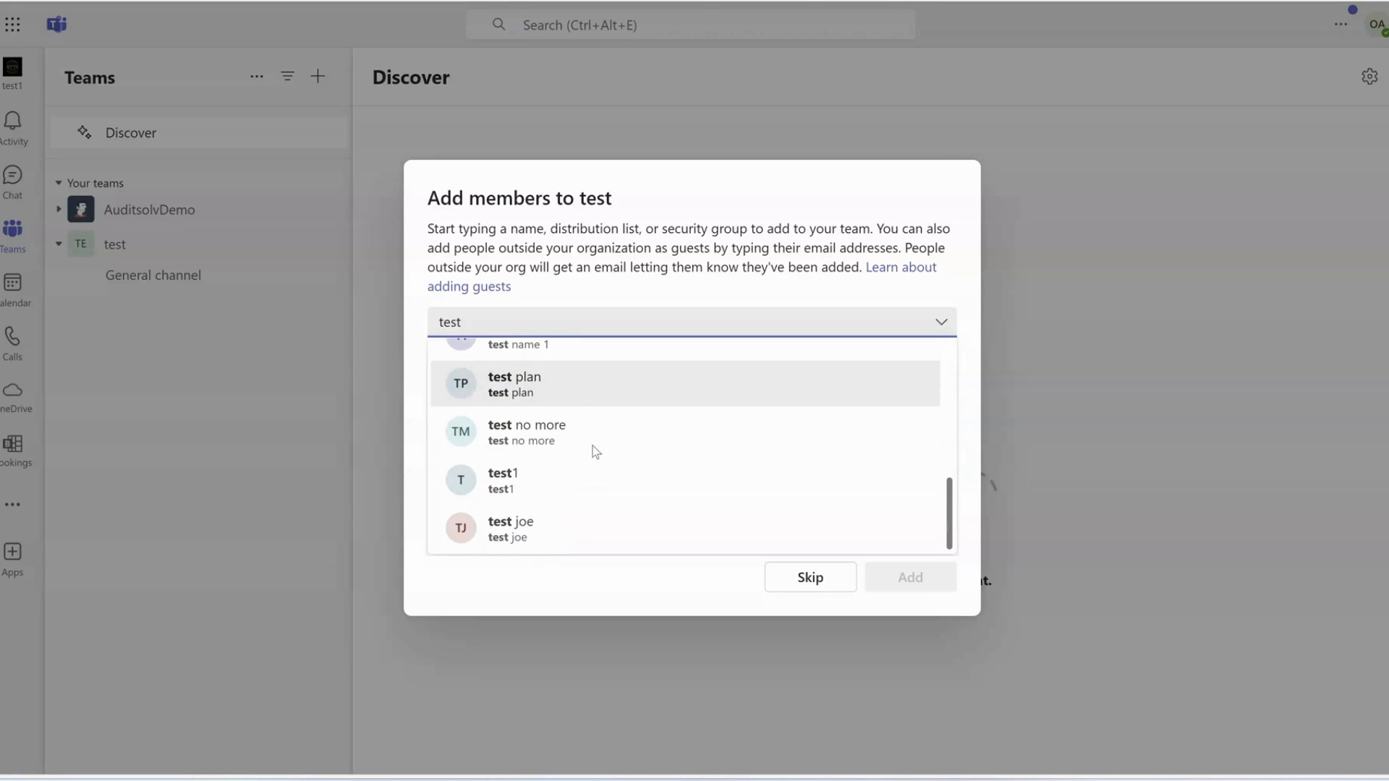
{"action": "scroll", "coordinate": [590, 454], "scroll_direction": "up", "scroll_amount": 1}
{"action": "scroll", "coordinate": [590, 454], "scroll_direction": "up", "scroll_amount": 3}
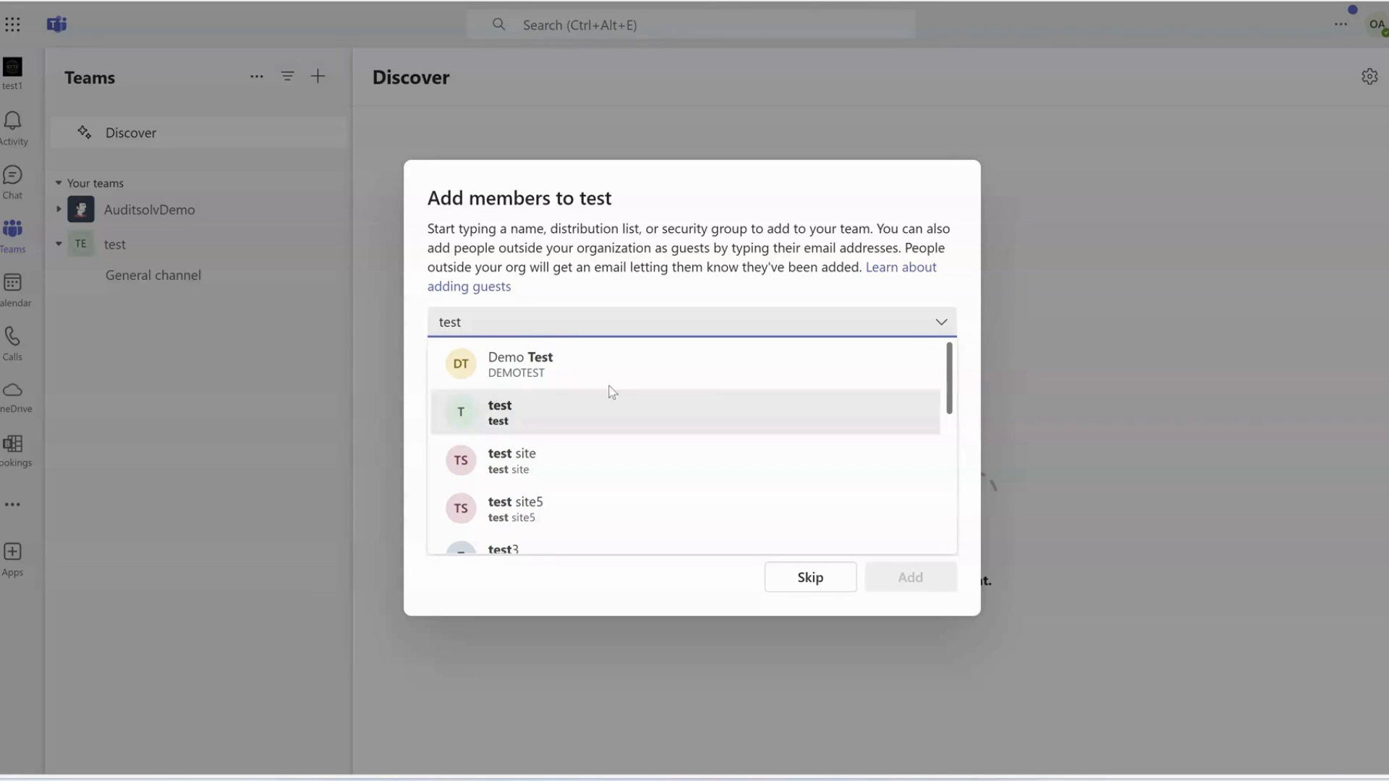
{"action": "type", "text": "us"}
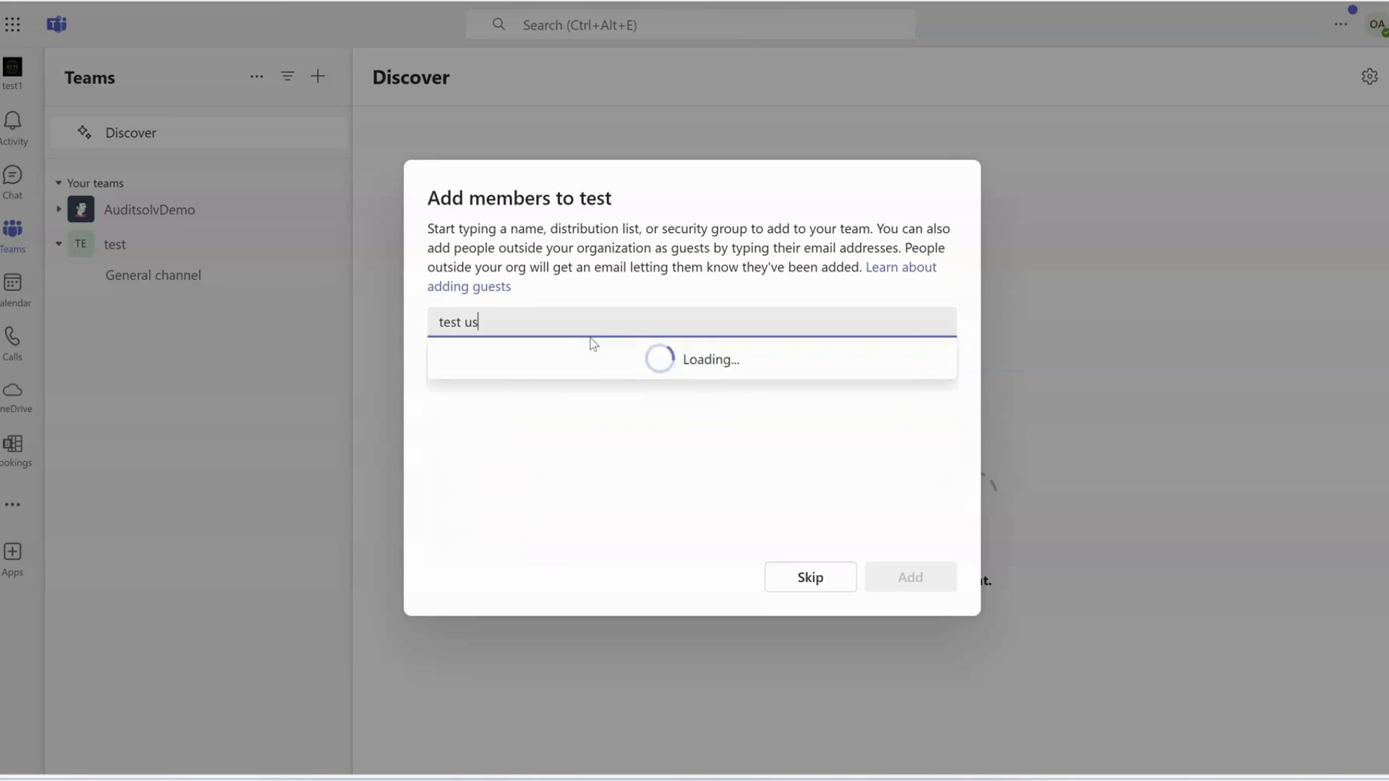
{"action": "left_click", "coordinate": [546, 370]}
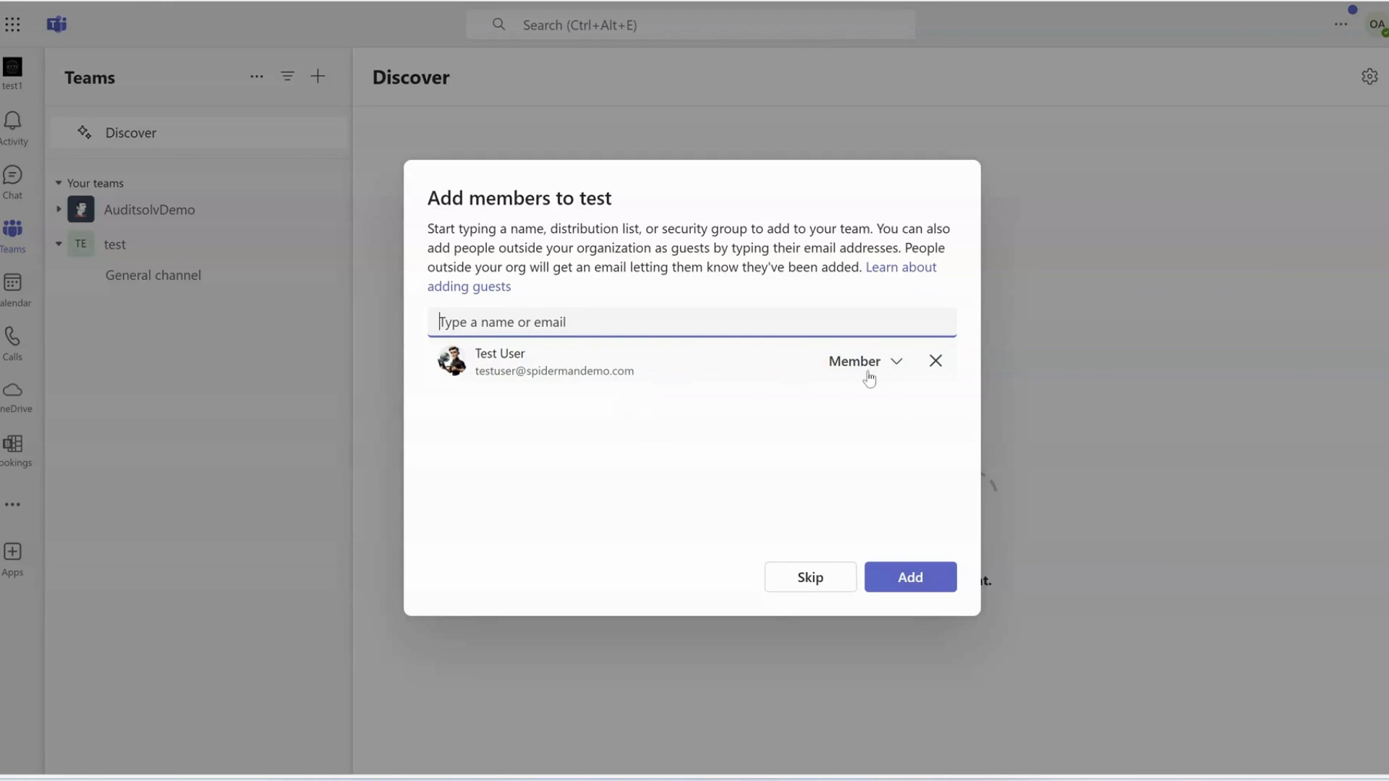
Check the available roles for the selected account, keep it as Member, and add it to the team.
{"action": "left_click", "coordinate": [894, 362]}
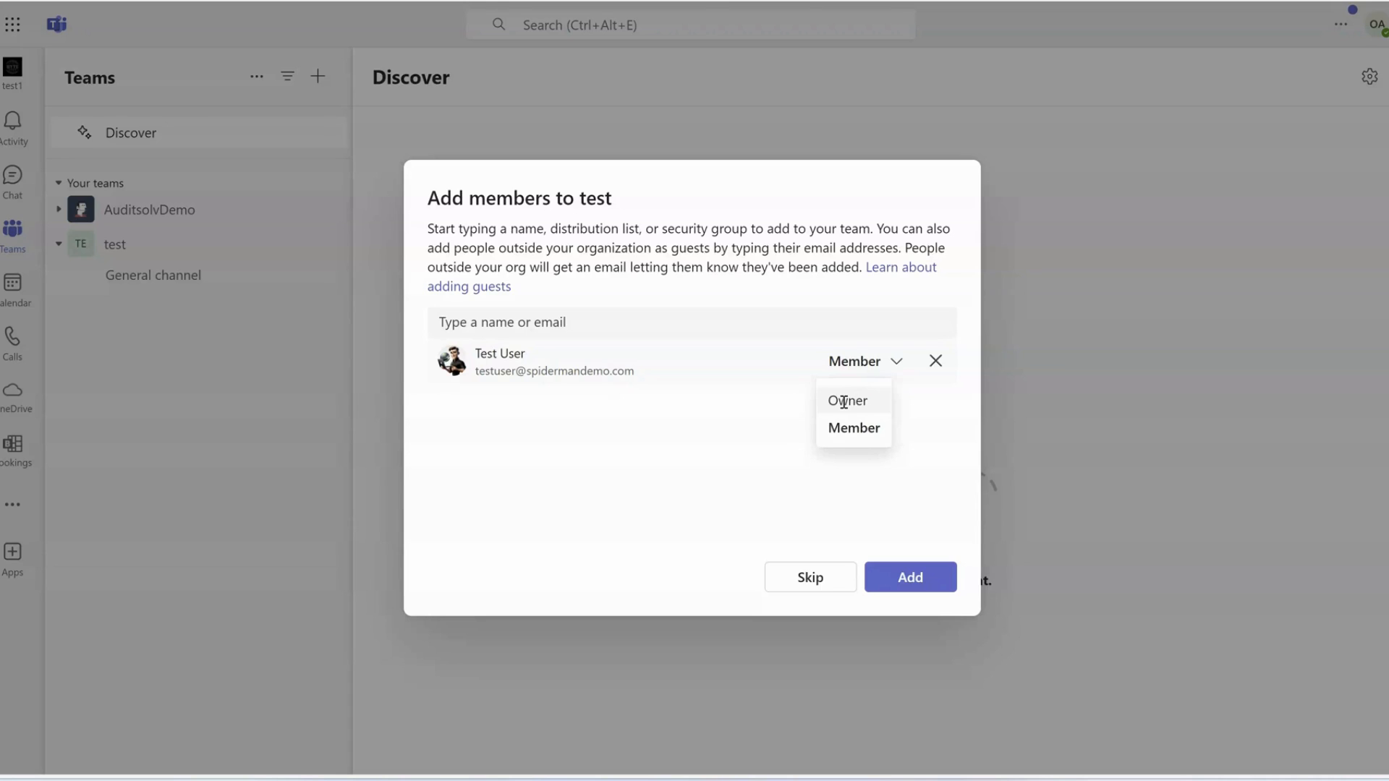
{"action": "left_click", "coordinate": [774, 479]}
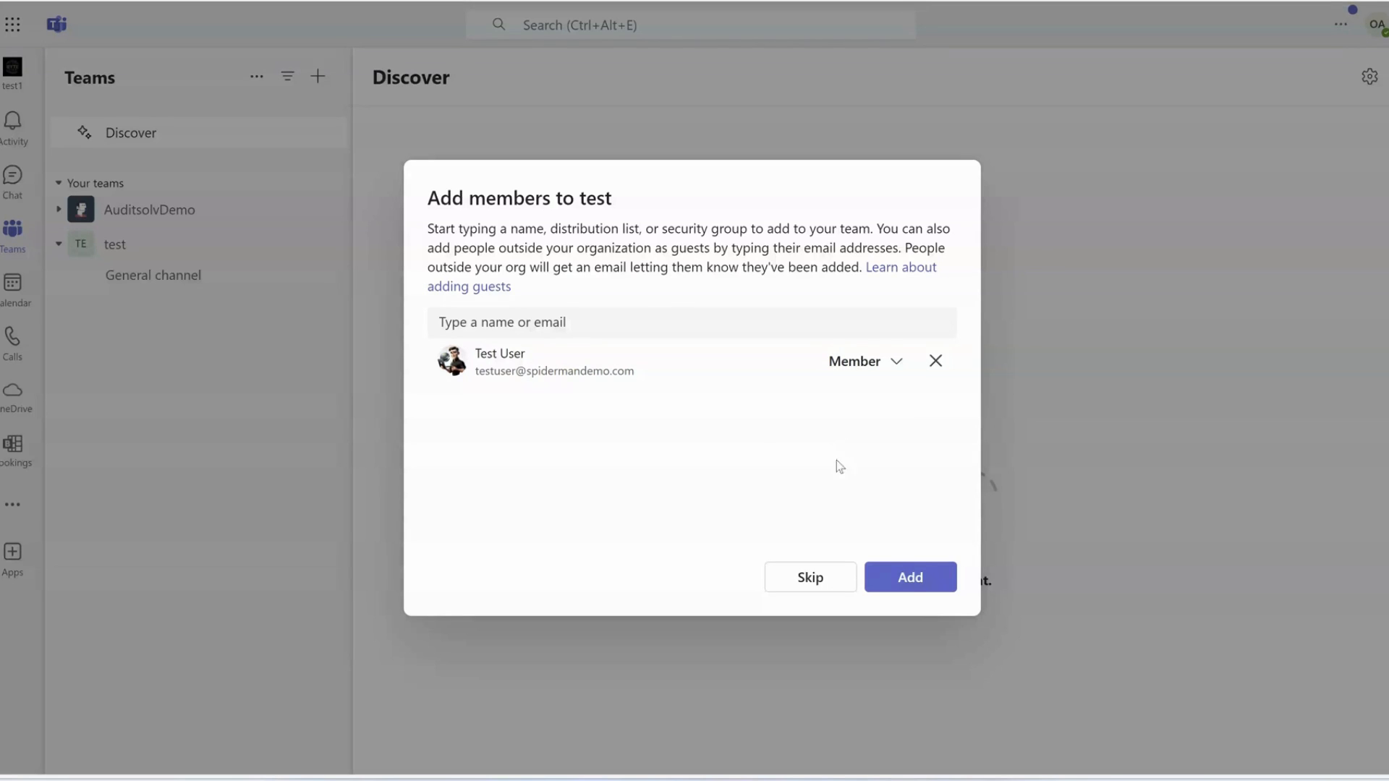
{"action": "left_click", "coordinate": [909, 578]}
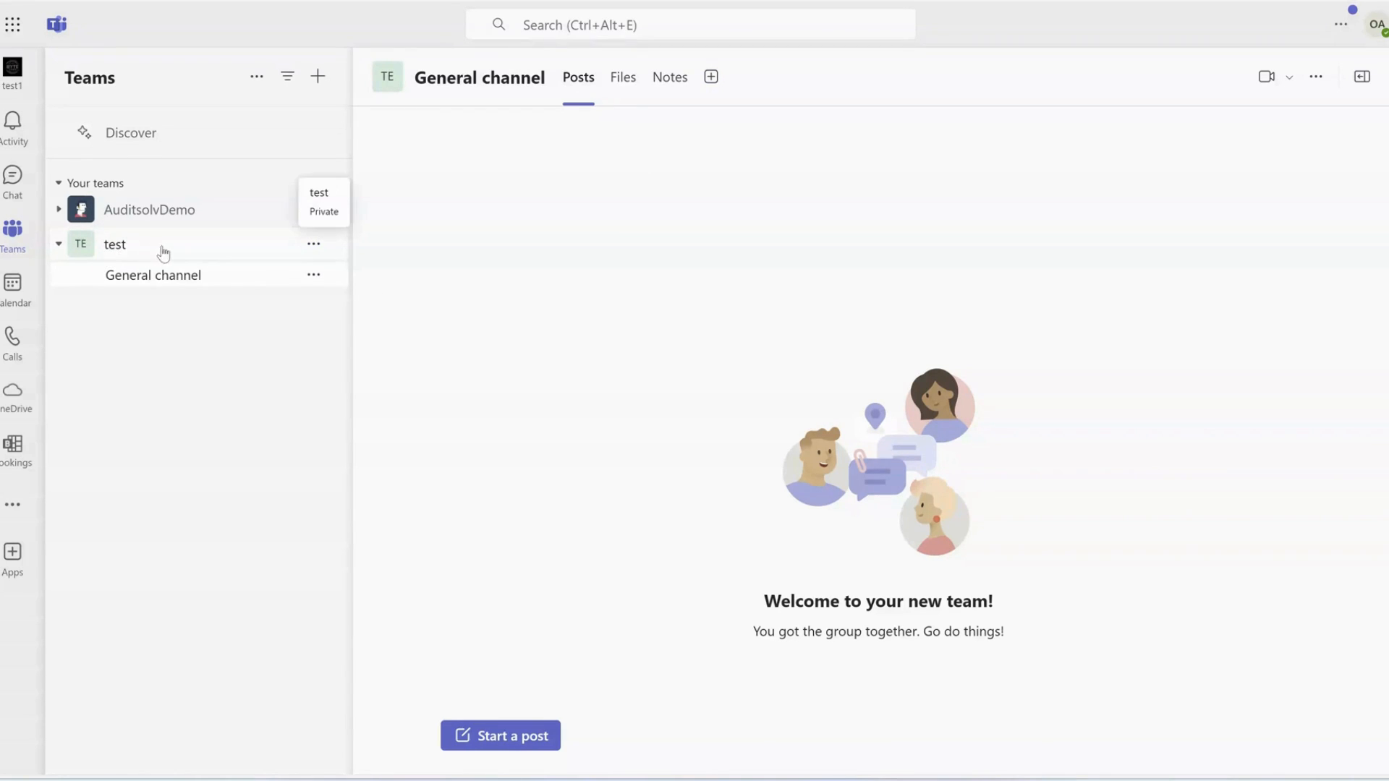
Open the management page of the "test" team and review its owners, members, pending requests and channels.
{"action": "left_click", "coordinate": [314, 246]}
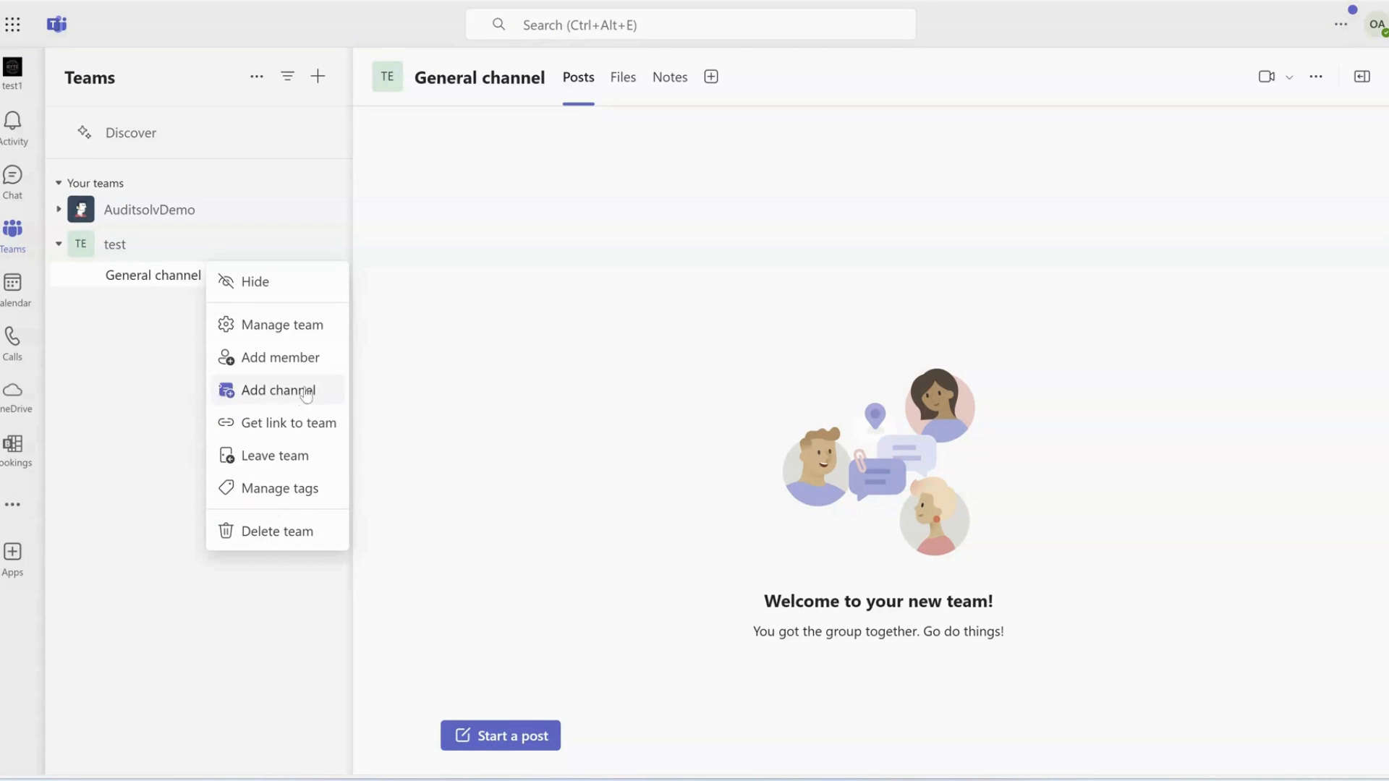
{"action": "left_click", "coordinate": [297, 329]}
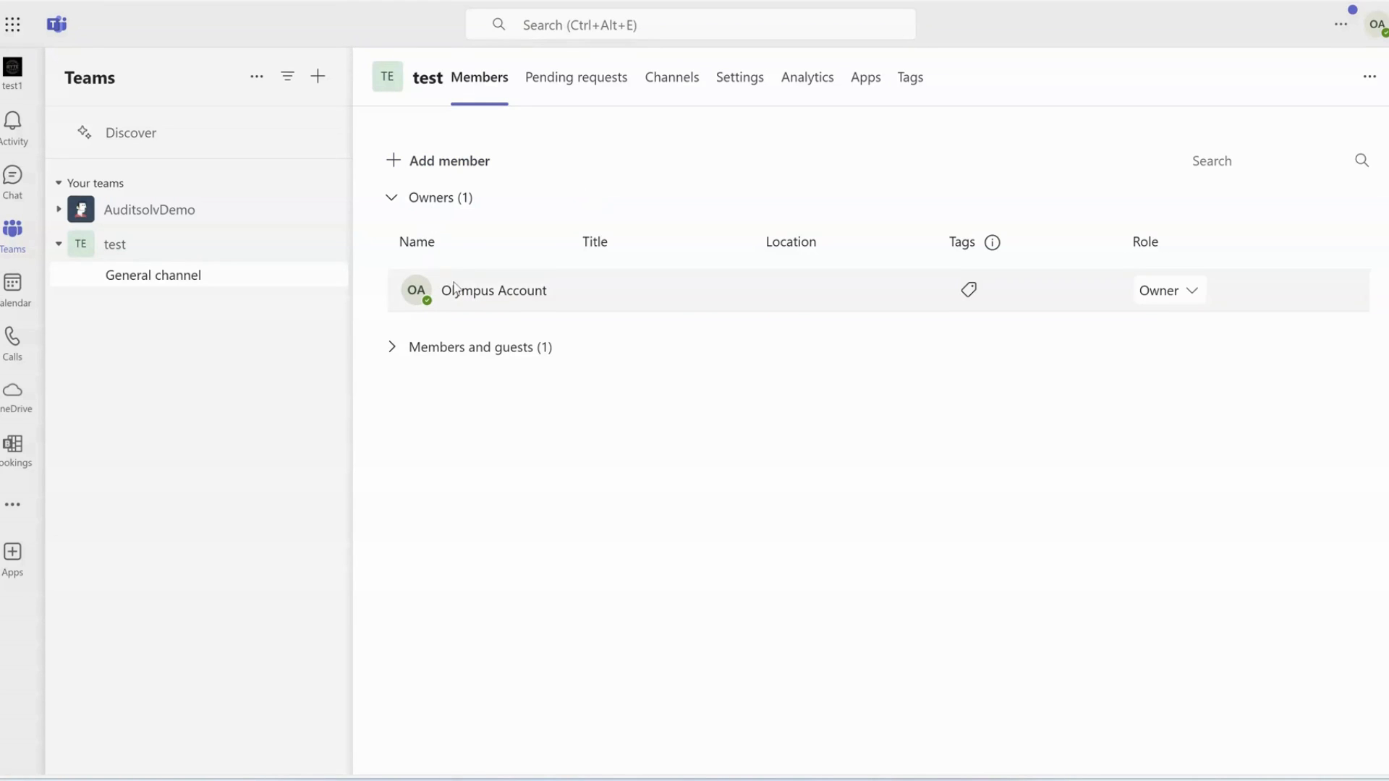
{"action": "left_click", "coordinate": [391, 348]}
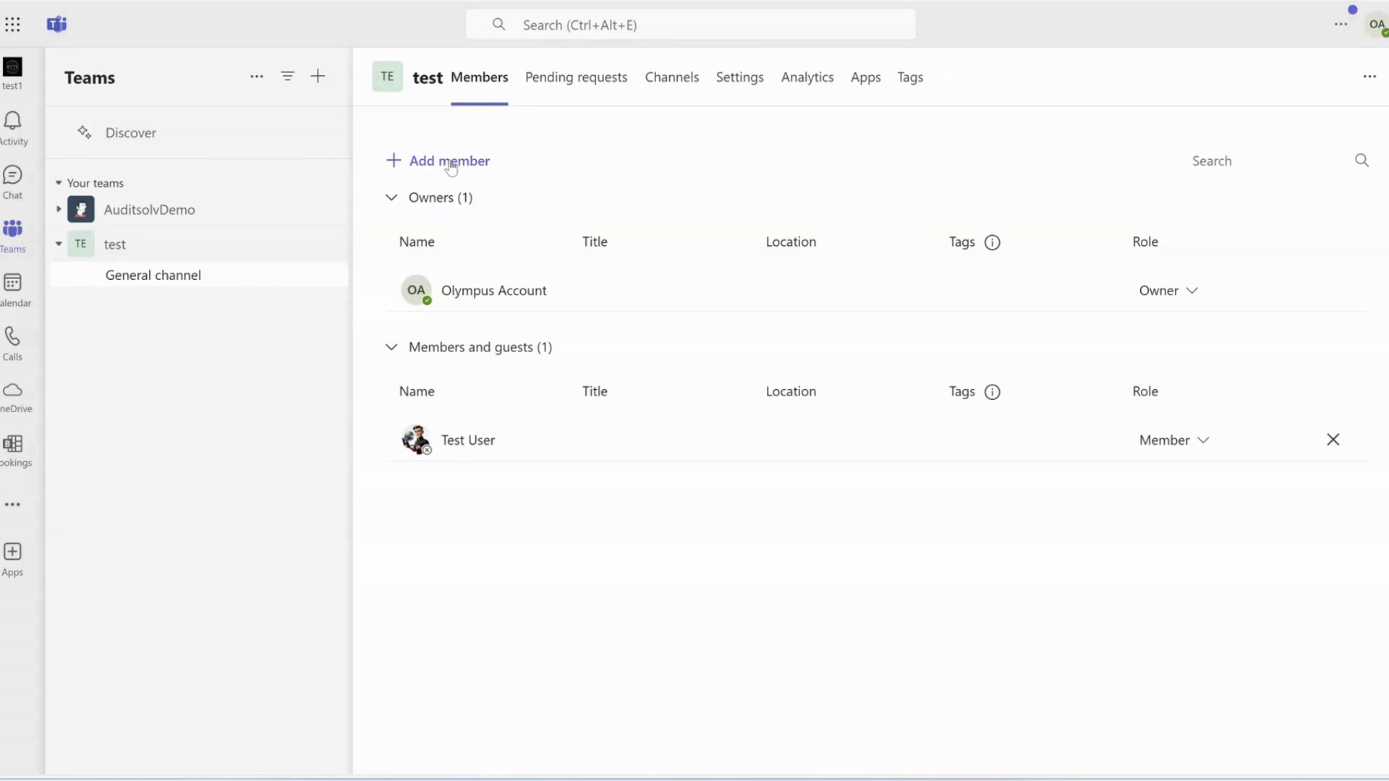
{"action": "left_click", "coordinate": [570, 80]}
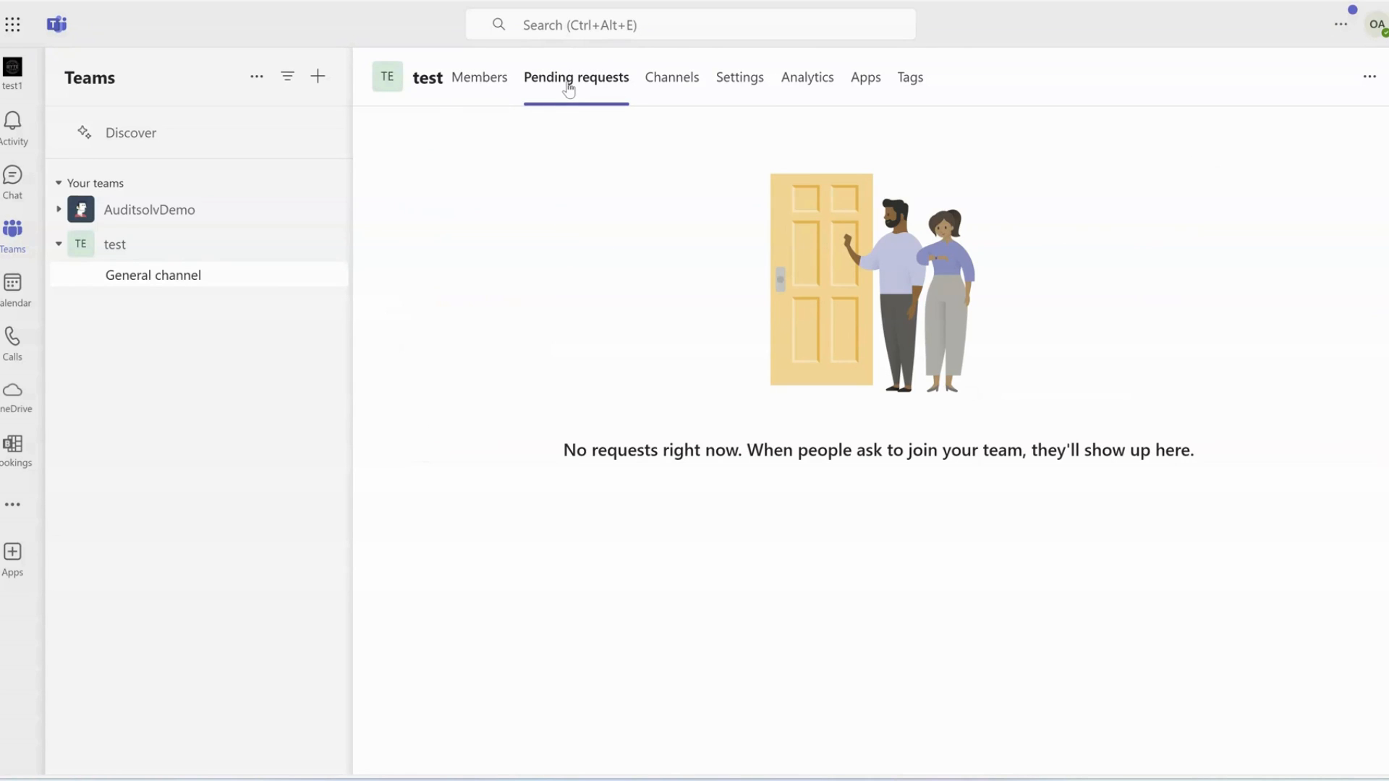
{"action": "left_click", "coordinate": [646, 72]}
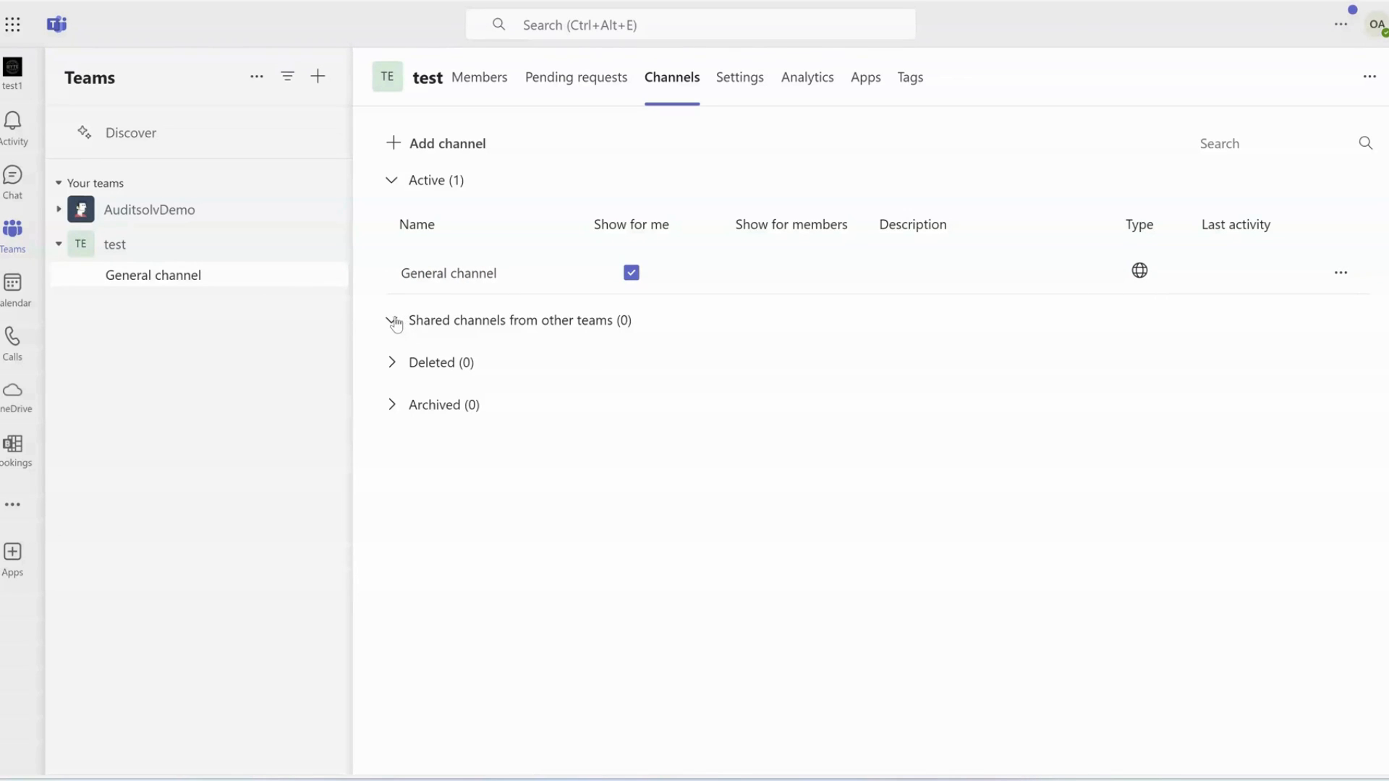
{"action": "left_click", "coordinate": [395, 323]}
Examine the member permissions in the team's settings, switching the permission to delete and restore channels off and back on.
{"action": "left_click", "coordinate": [748, 90]}
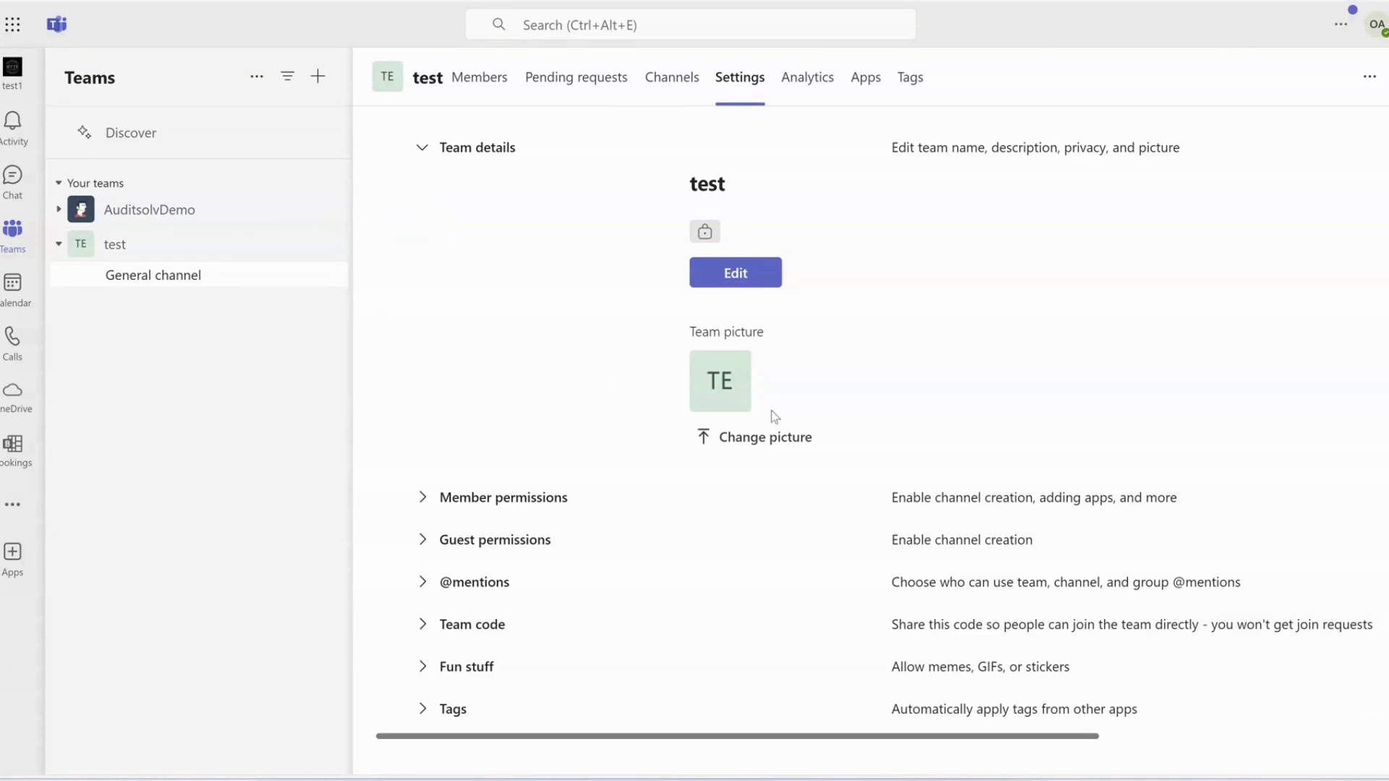
{"action": "left_click", "coordinate": [424, 499]}
{"action": "scroll", "coordinate": [881, 493], "scroll_direction": "down", "scroll_amount": 4}
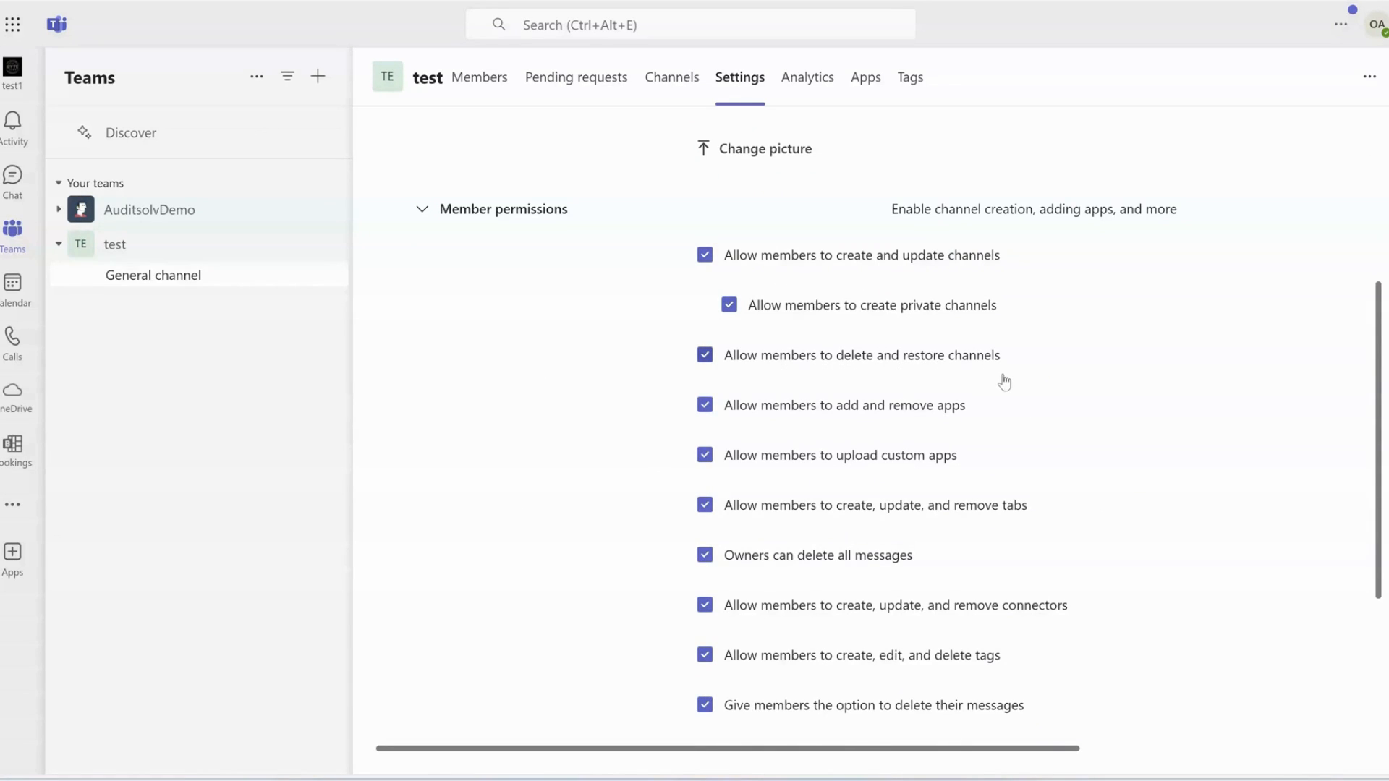
{"action": "left_click", "coordinate": [704, 357]}
{"action": "left_click", "coordinate": [704, 357]}
{"action": "scroll", "coordinate": [1081, 410], "scroll_direction": "down", "scroll_amount": 1}
{"action": "scroll", "coordinate": [1060, 414], "scroll_direction": "up", "scroll_amount": 3}
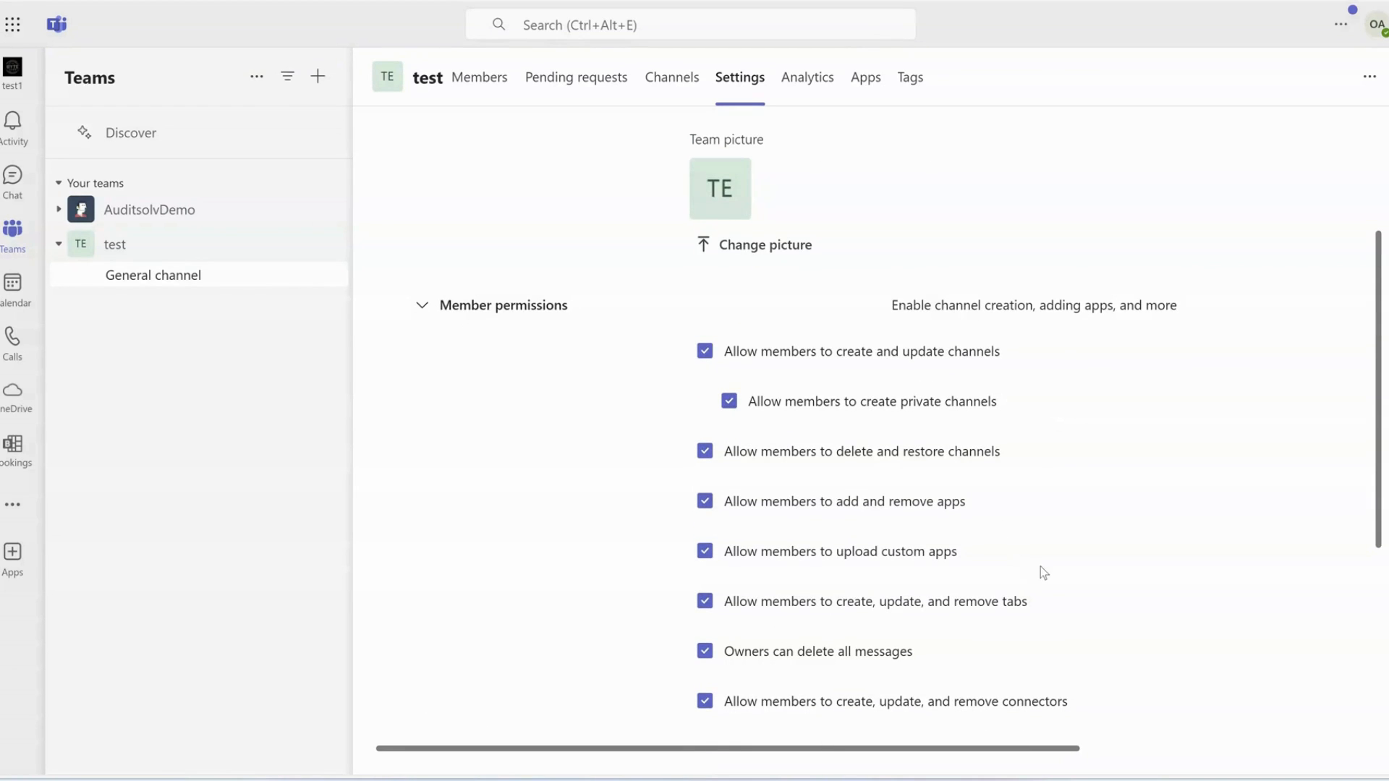
{"action": "scroll", "coordinate": [1040, 564], "scroll_direction": "down", "scroll_amount": 5}
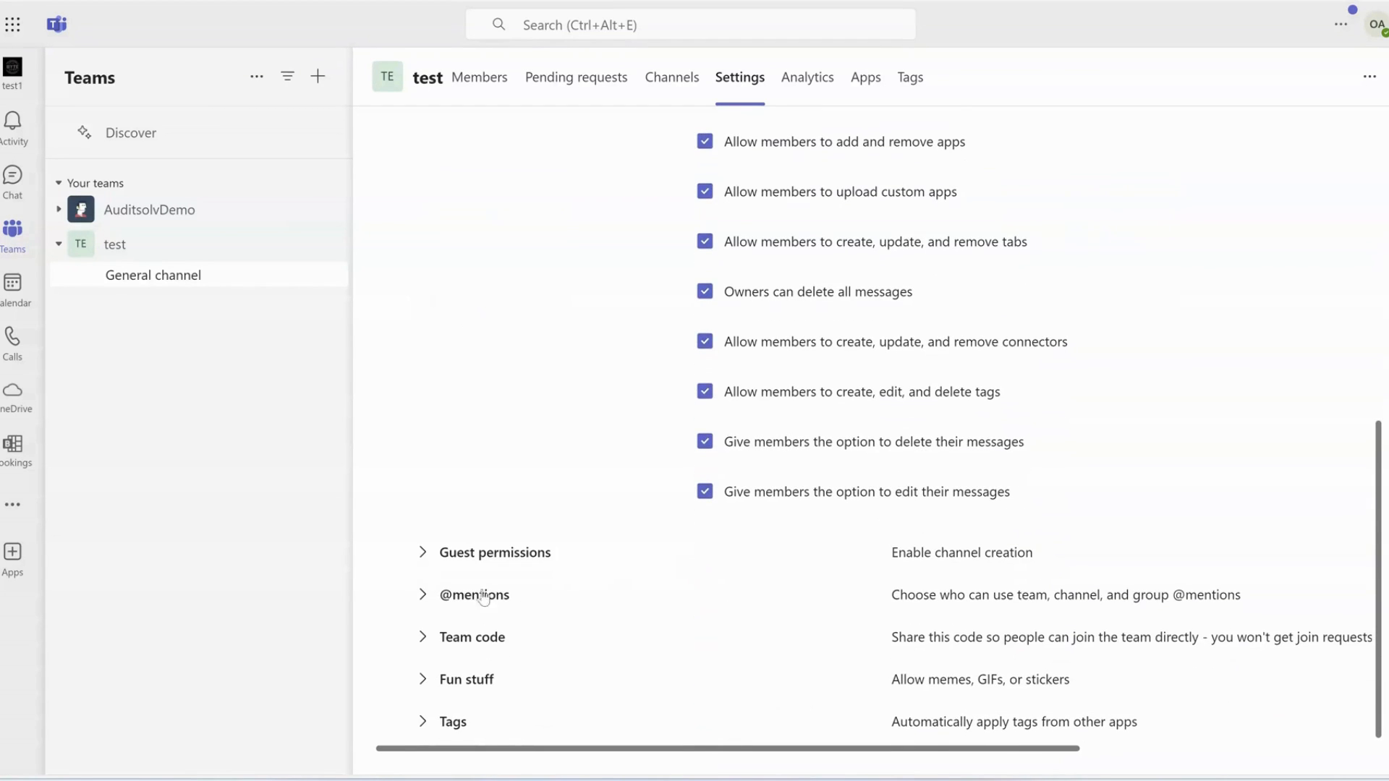
Expand the guest permissions and examine which channel rights guests can be given, compared with the member permissions.
{"action": "left_click", "coordinate": [422, 554]}
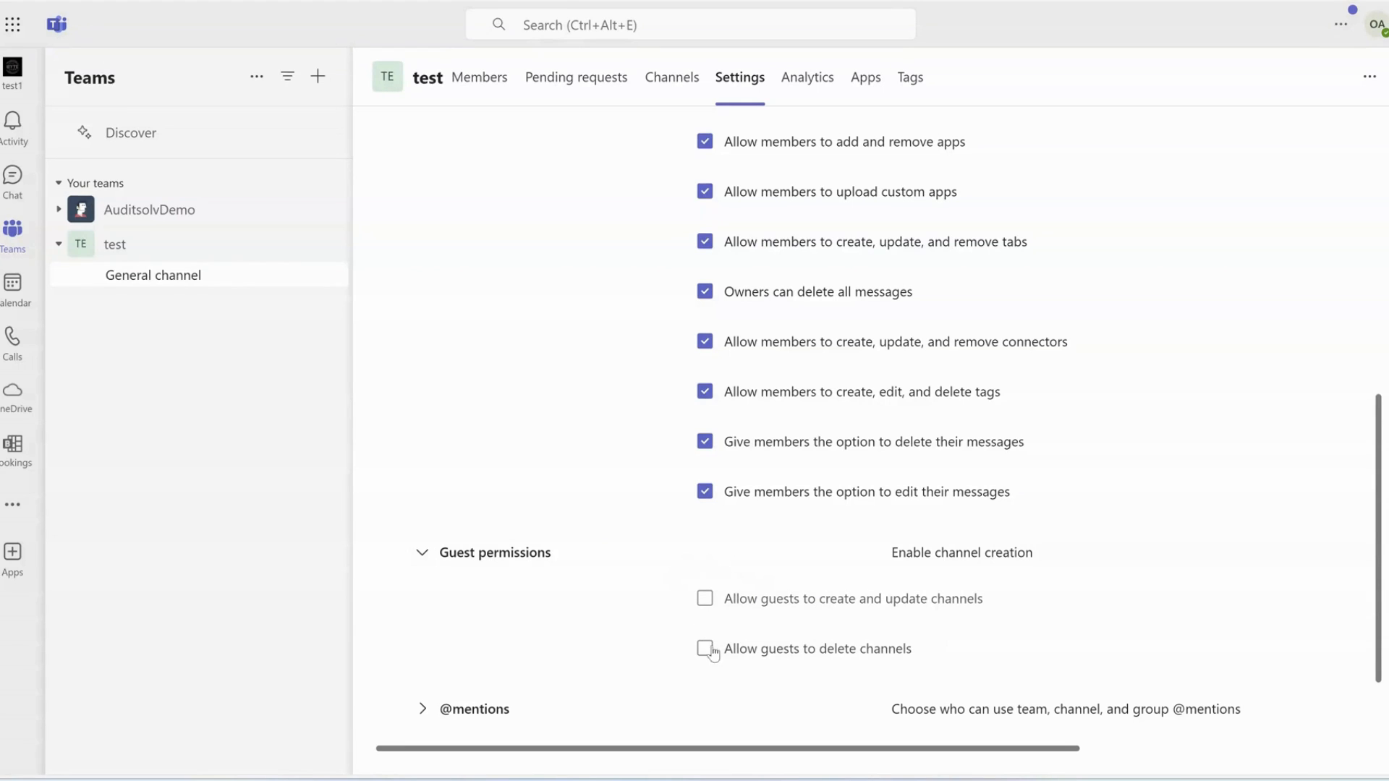
{"action": "scroll", "coordinate": [741, 507], "scroll_direction": "down", "scroll_amount": 2}
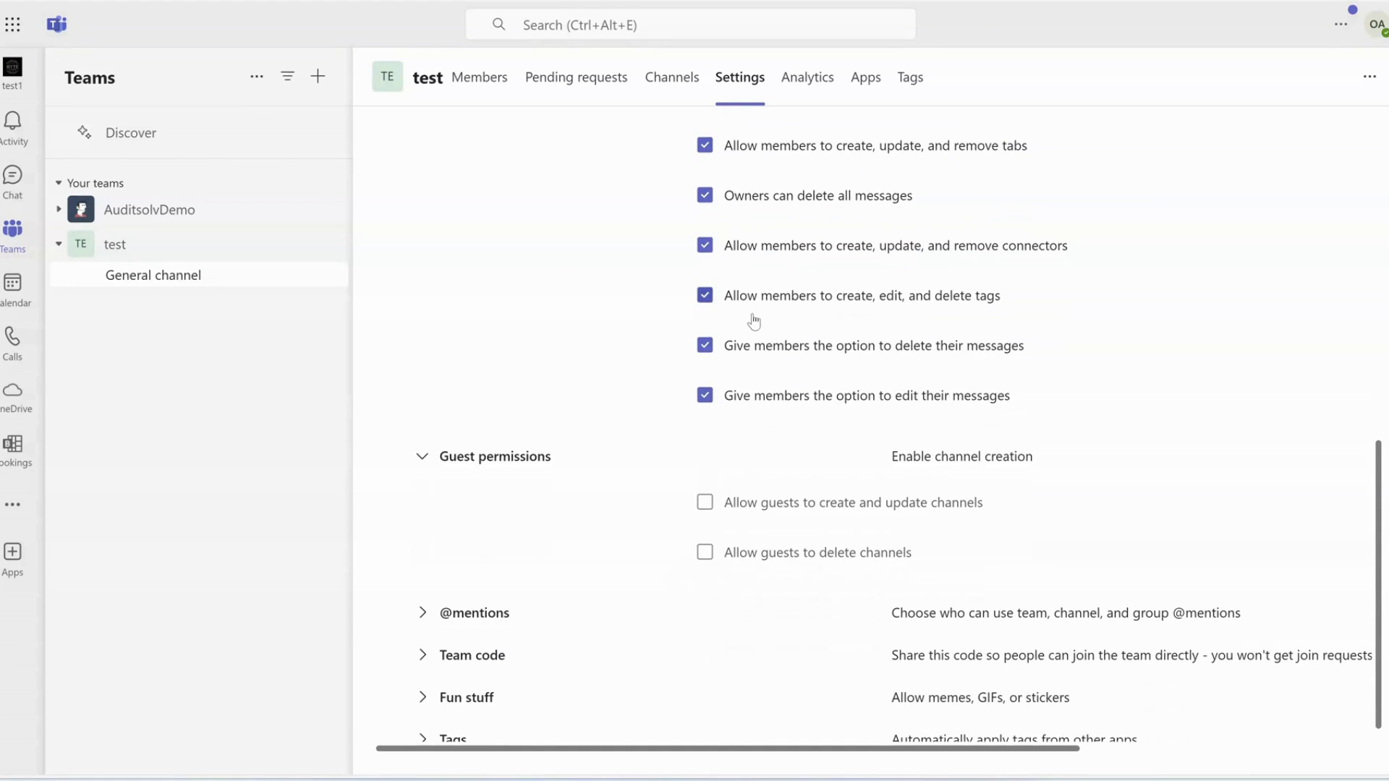
{"action": "scroll", "coordinate": [751, 320], "scroll_direction": "up", "scroll_amount": 5}
{"action": "scroll", "coordinate": [754, 321], "scroll_direction": "up", "scroll_amount": 1}
{"action": "scroll", "coordinate": [753, 321], "scroll_direction": "down", "scroll_amount": 4}
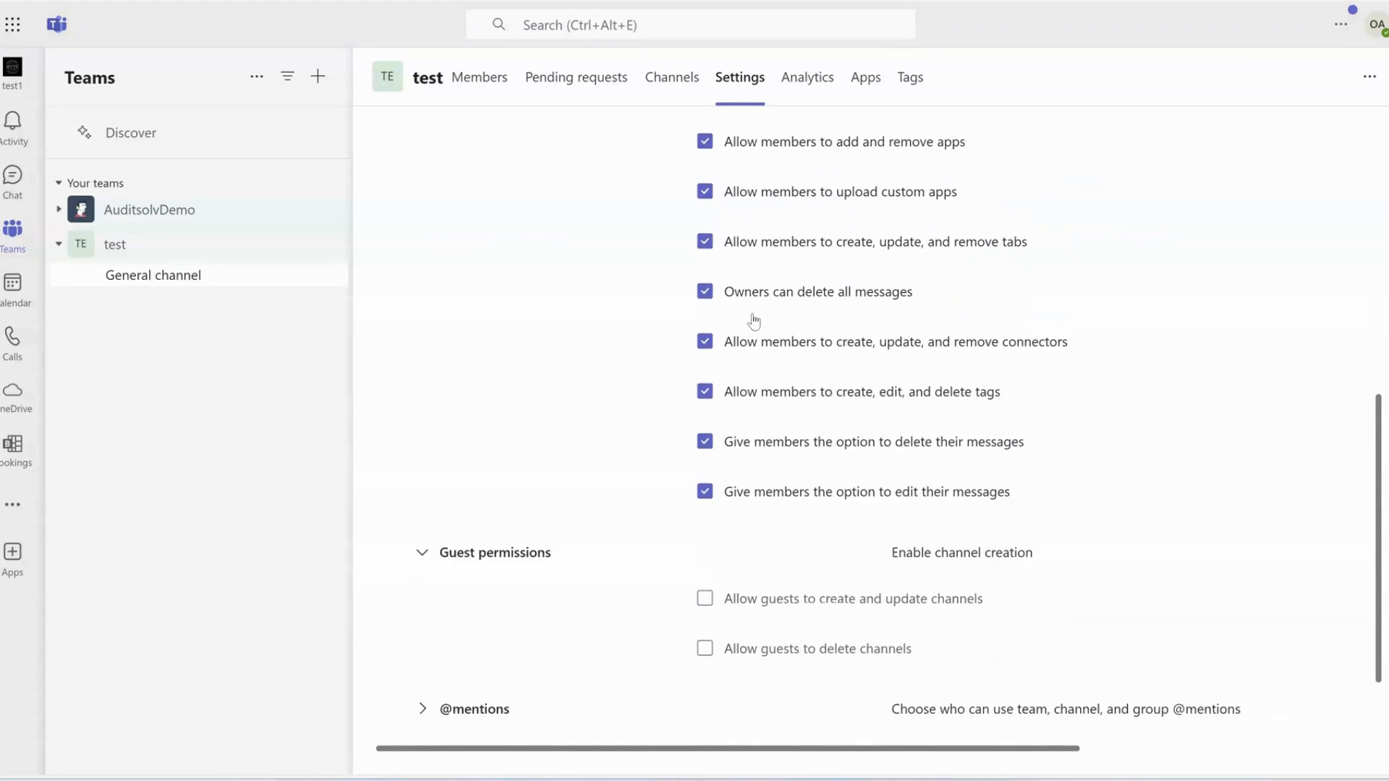
{"action": "scroll", "coordinate": [753, 321], "scroll_direction": "down", "scroll_amount": 3}
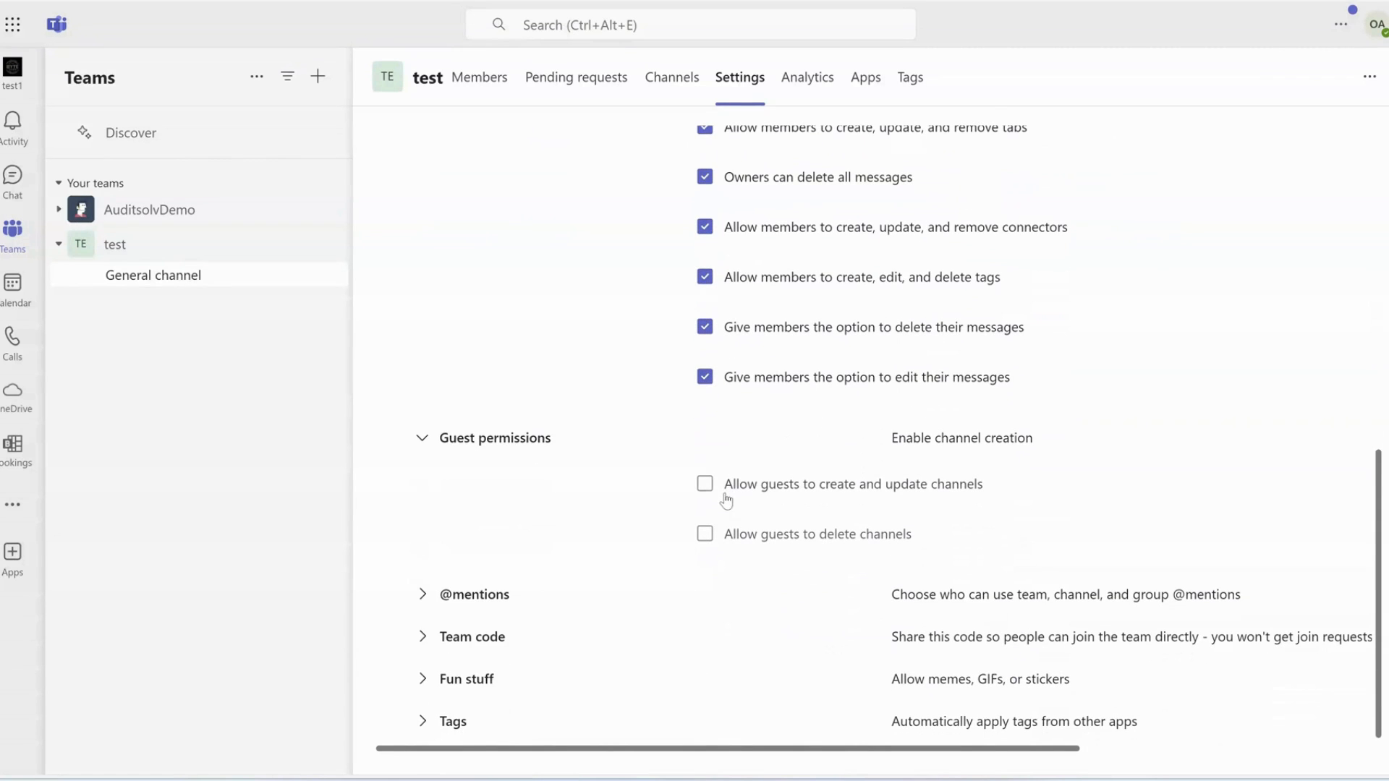
{"action": "left_click", "coordinate": [422, 593]}
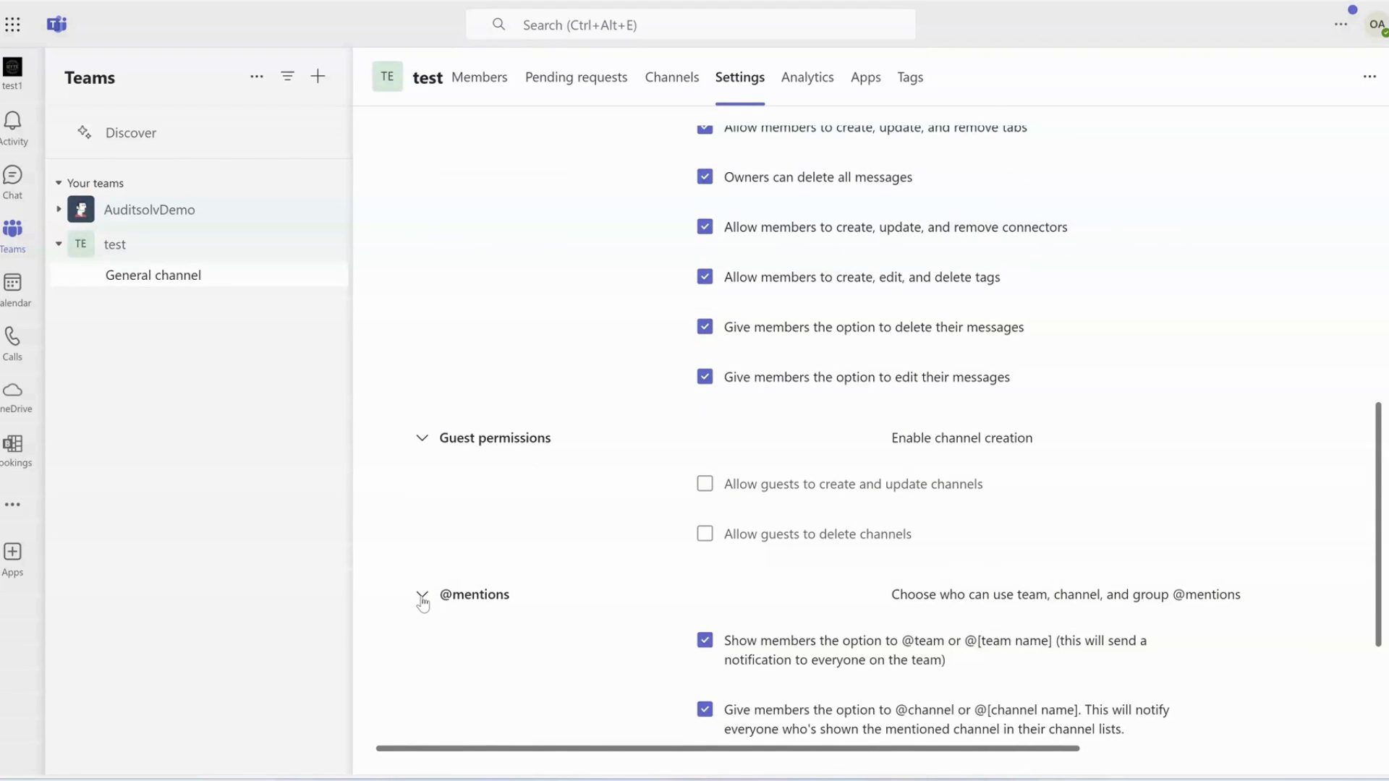
{"action": "scroll", "coordinate": [583, 591], "scroll_direction": "down", "scroll_amount": 3}
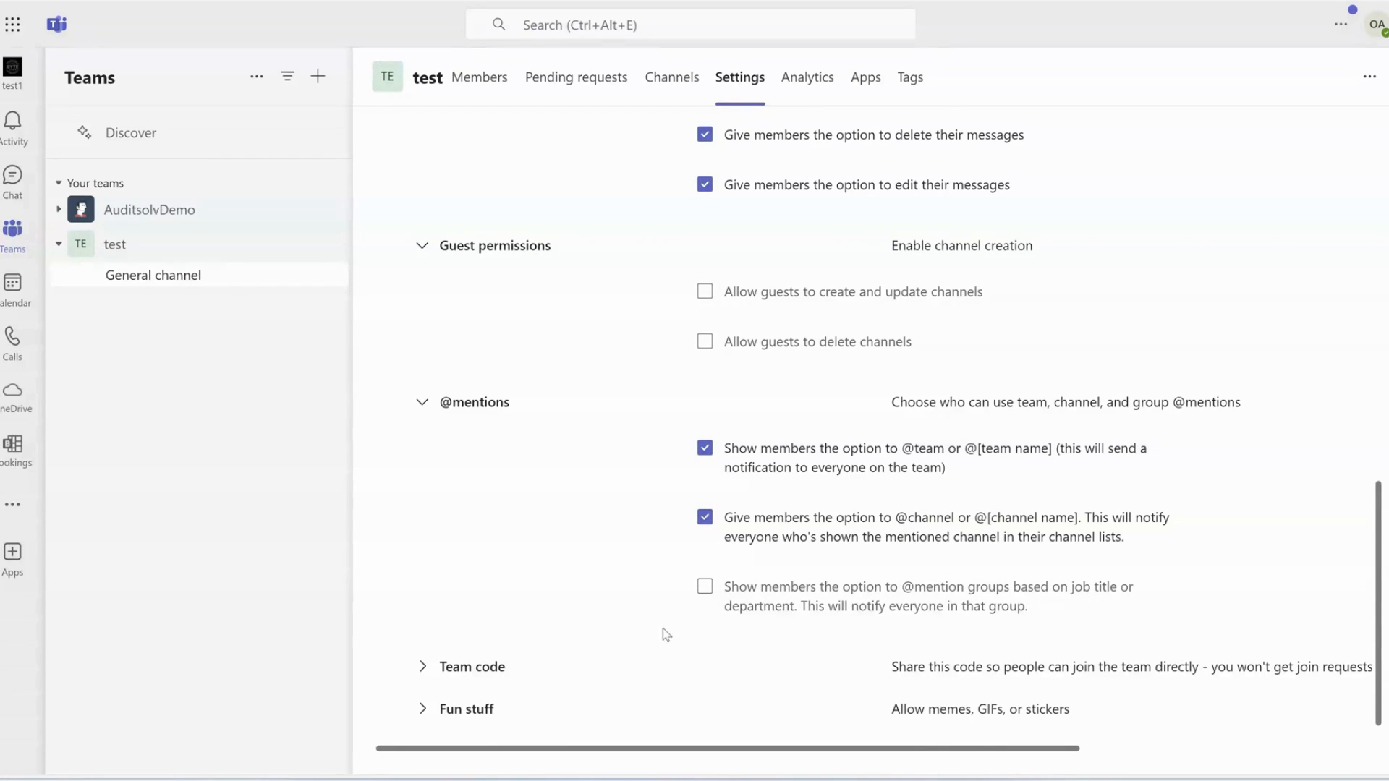
{"action": "scroll", "coordinate": [613, 628], "scroll_direction": "down", "scroll_amount": 1}
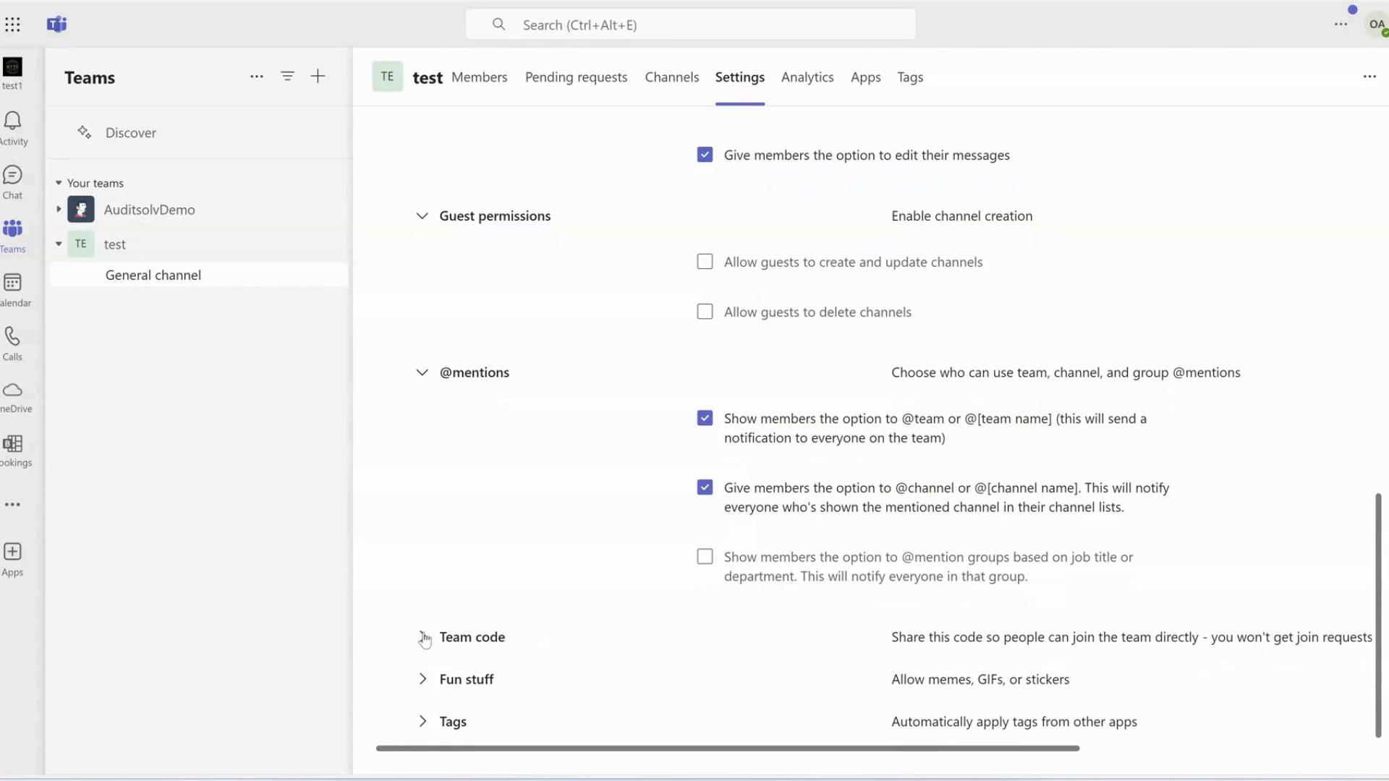
Expand the team code and Fun stuff settings and set the Giphy content filter to Strict.
{"action": "left_click", "coordinate": [424, 638]}
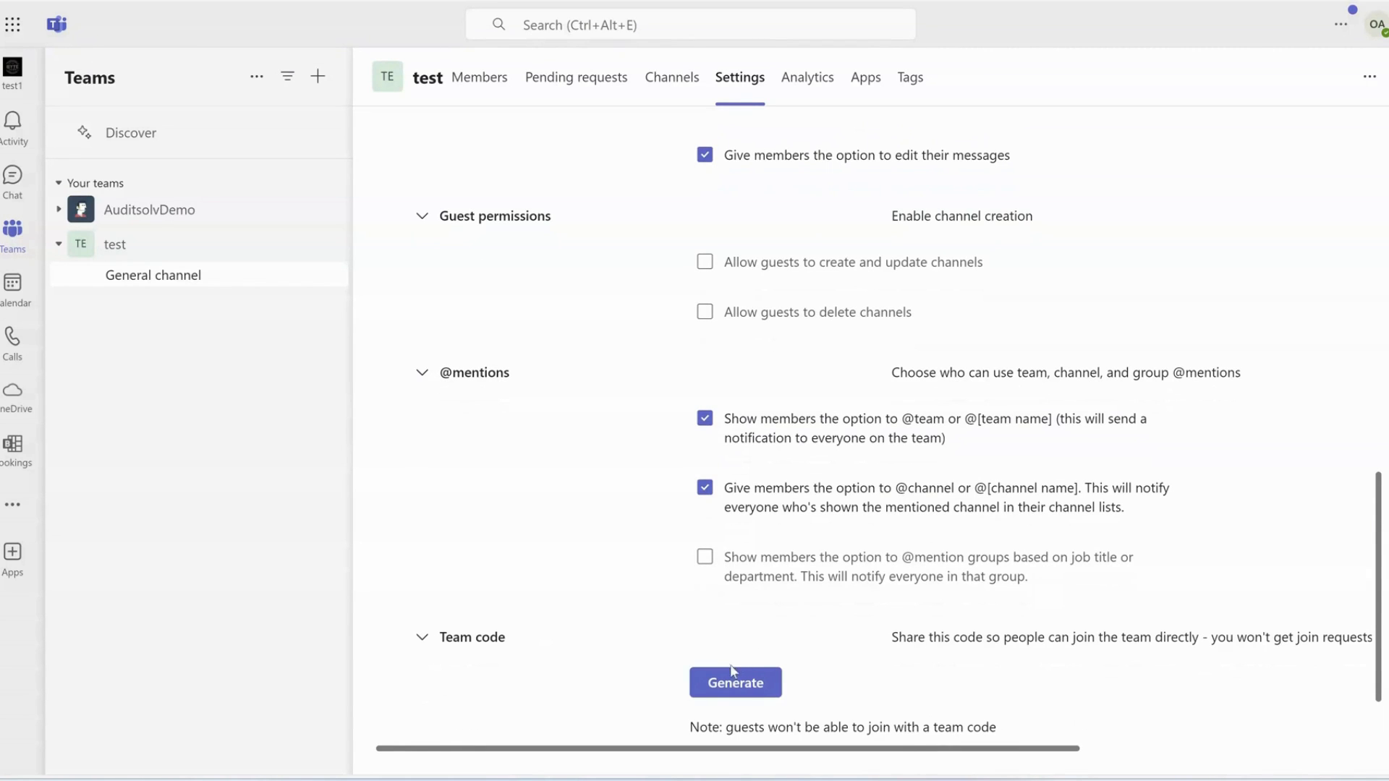
{"action": "scroll", "coordinate": [598, 662], "scroll_direction": "down", "scroll_amount": 3}
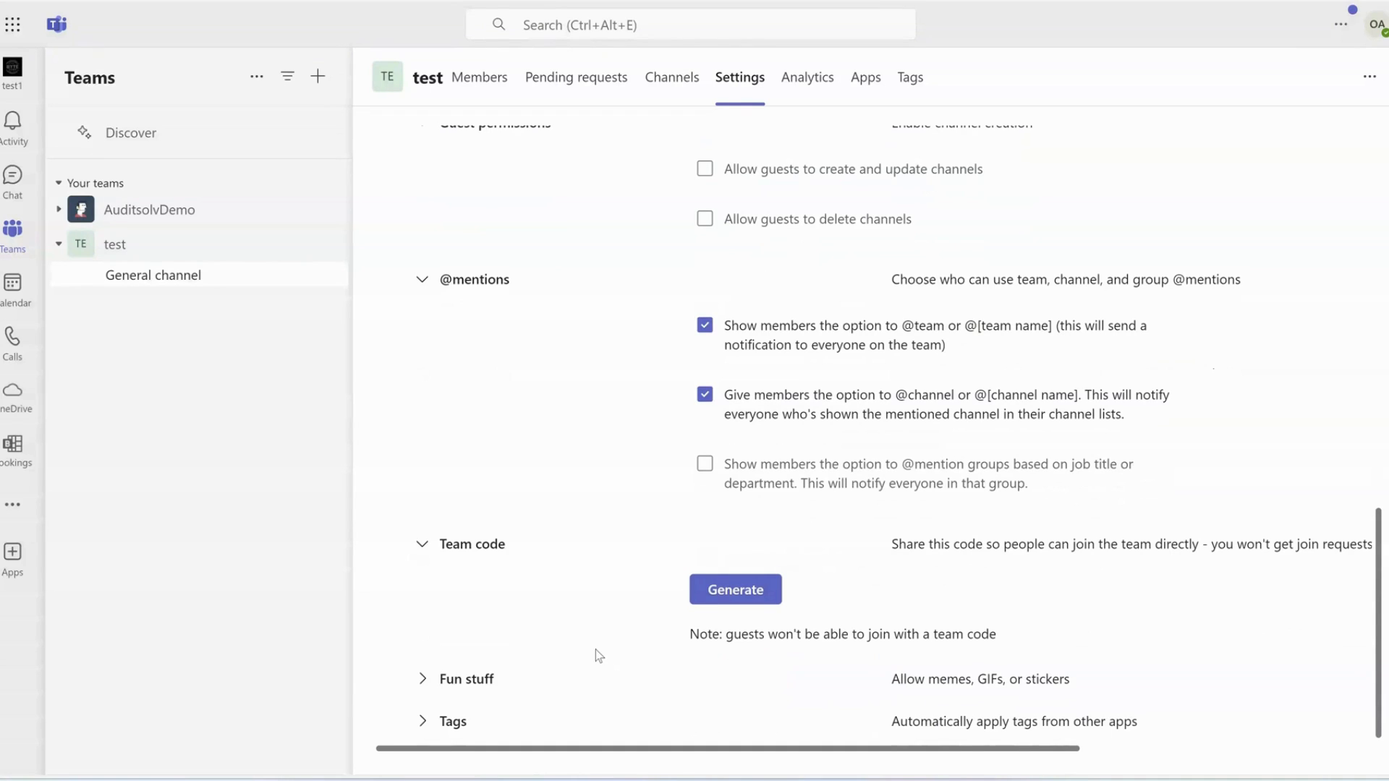
{"action": "left_click", "coordinate": [424, 680]}
{"action": "scroll", "coordinate": [611, 620], "scroll_direction": "down", "scroll_amount": 4}
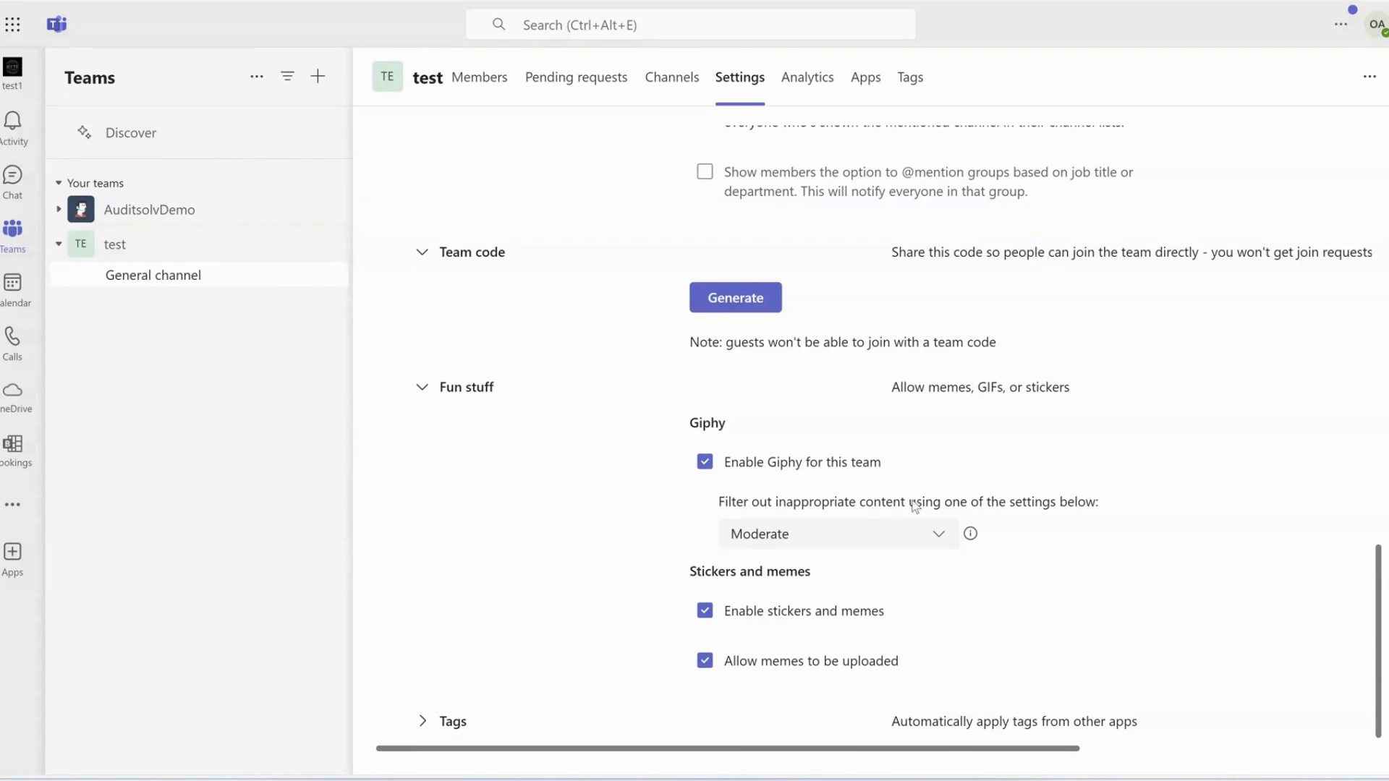
{"action": "left_click", "coordinate": [938, 534]}
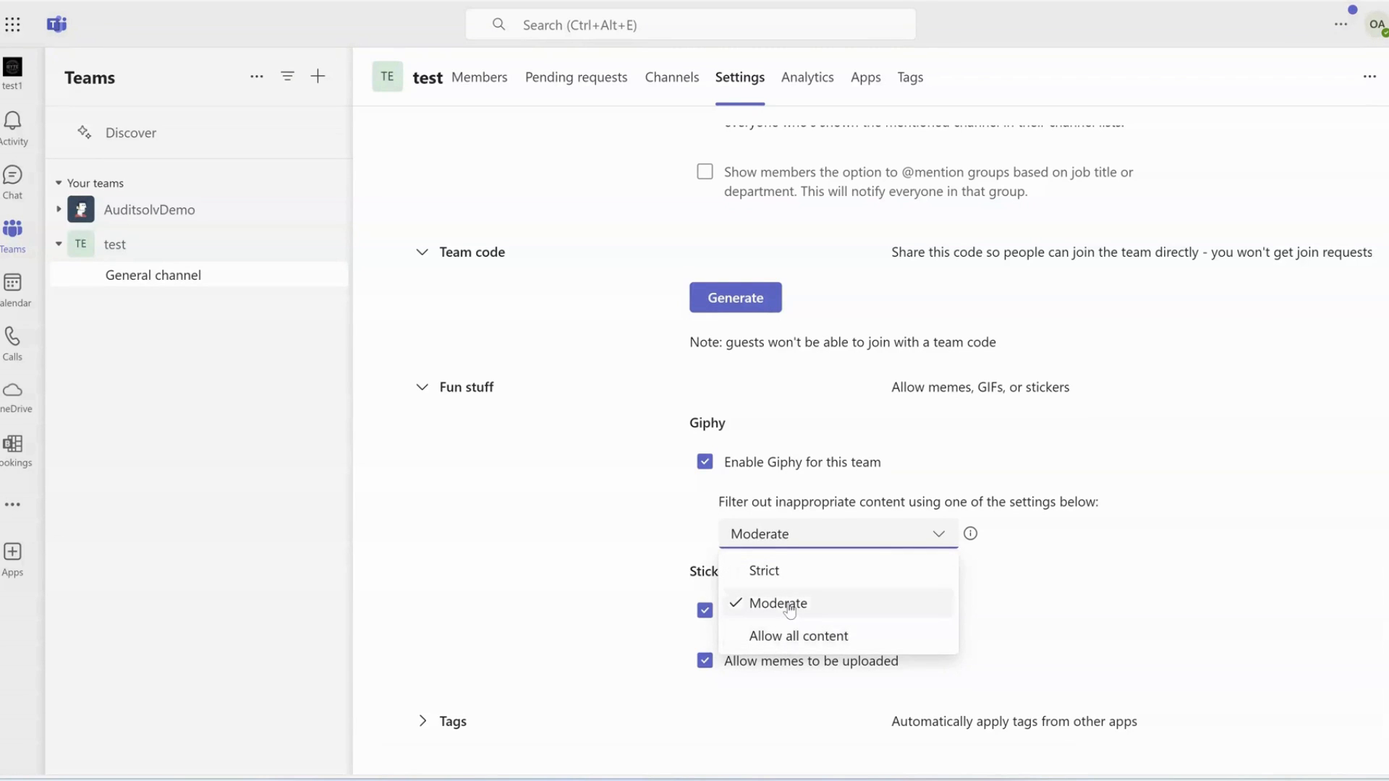
{"action": "left_click", "coordinate": [787, 573]}
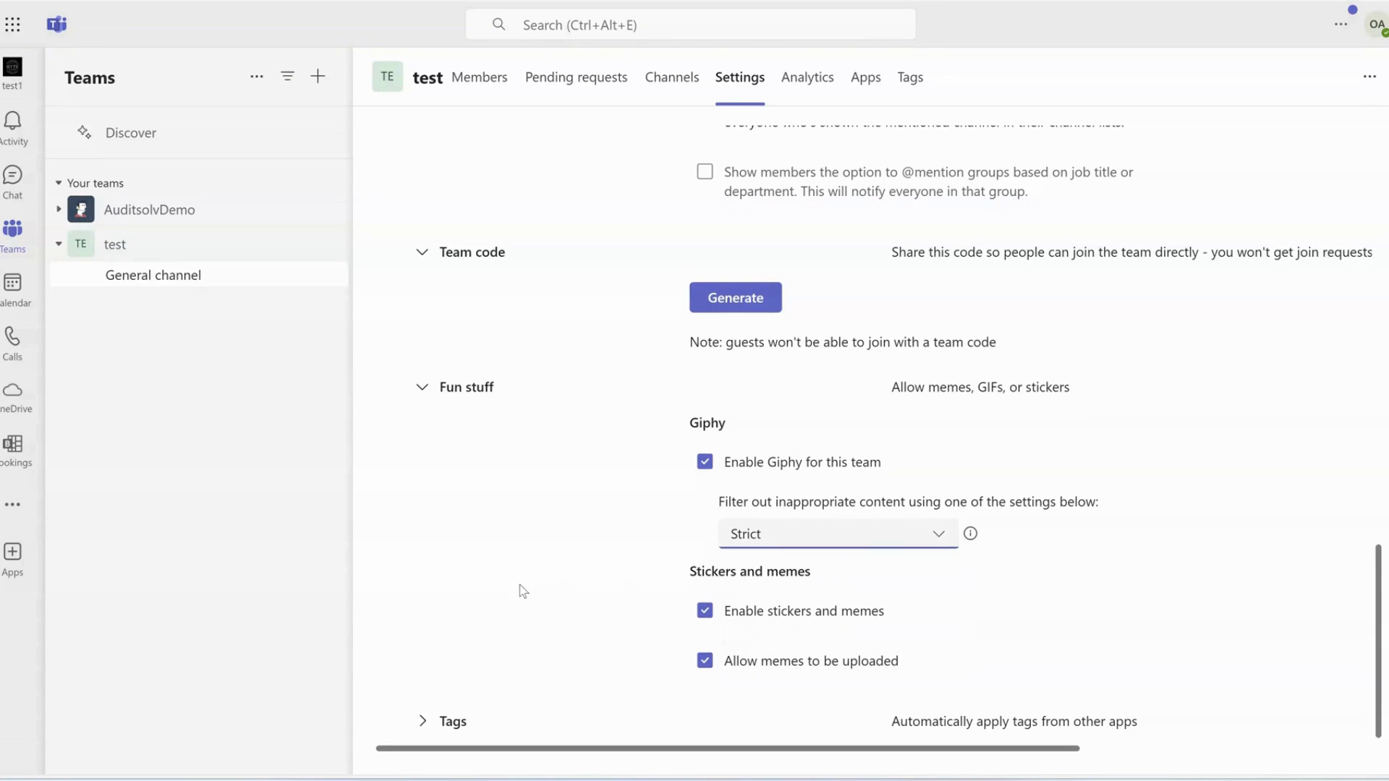
Expand the Tags settings and review which apps can automatically apply tags.
{"action": "left_click", "coordinate": [423, 721]}
{"action": "scroll", "coordinate": [532, 623], "scroll_direction": "down", "scroll_amount": 1}
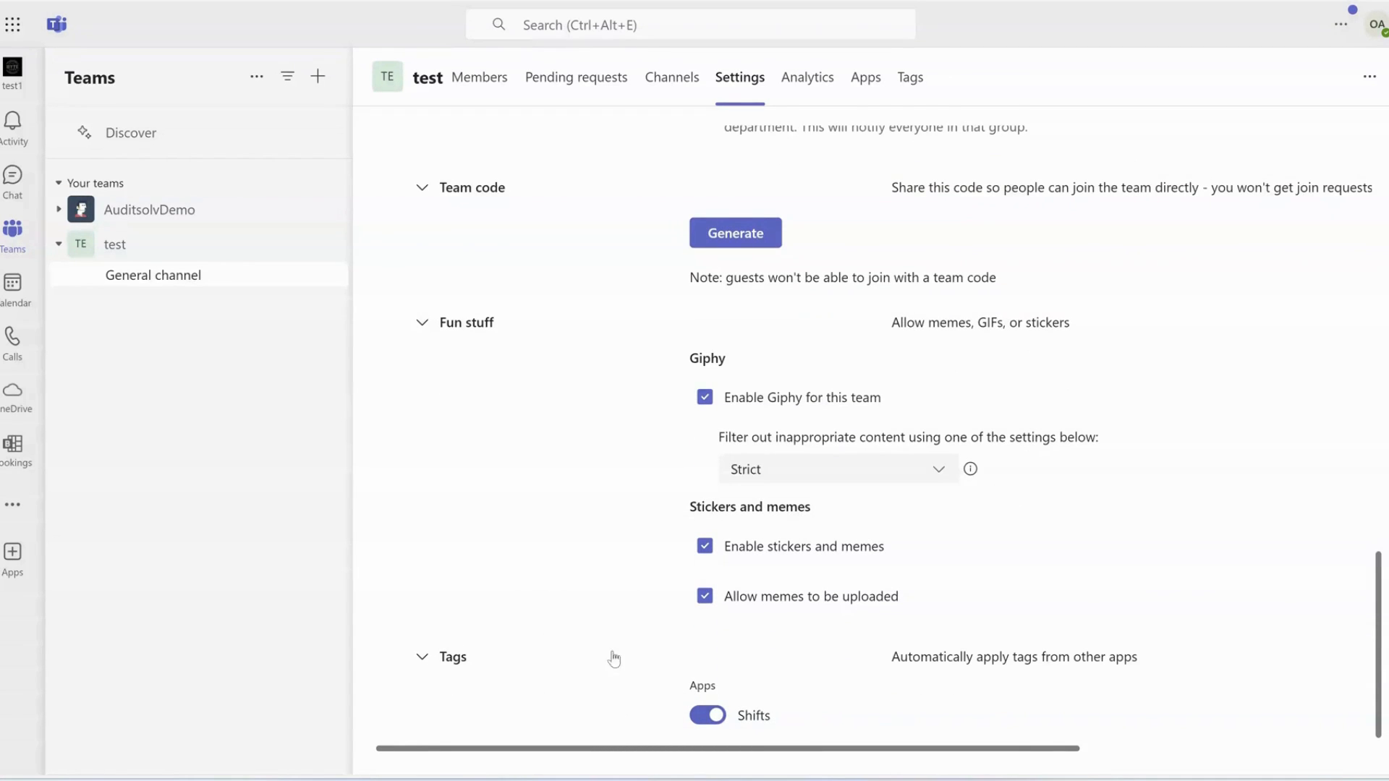
{"action": "scroll", "coordinate": [697, 654], "scroll_direction": "up", "scroll_amount": 1}
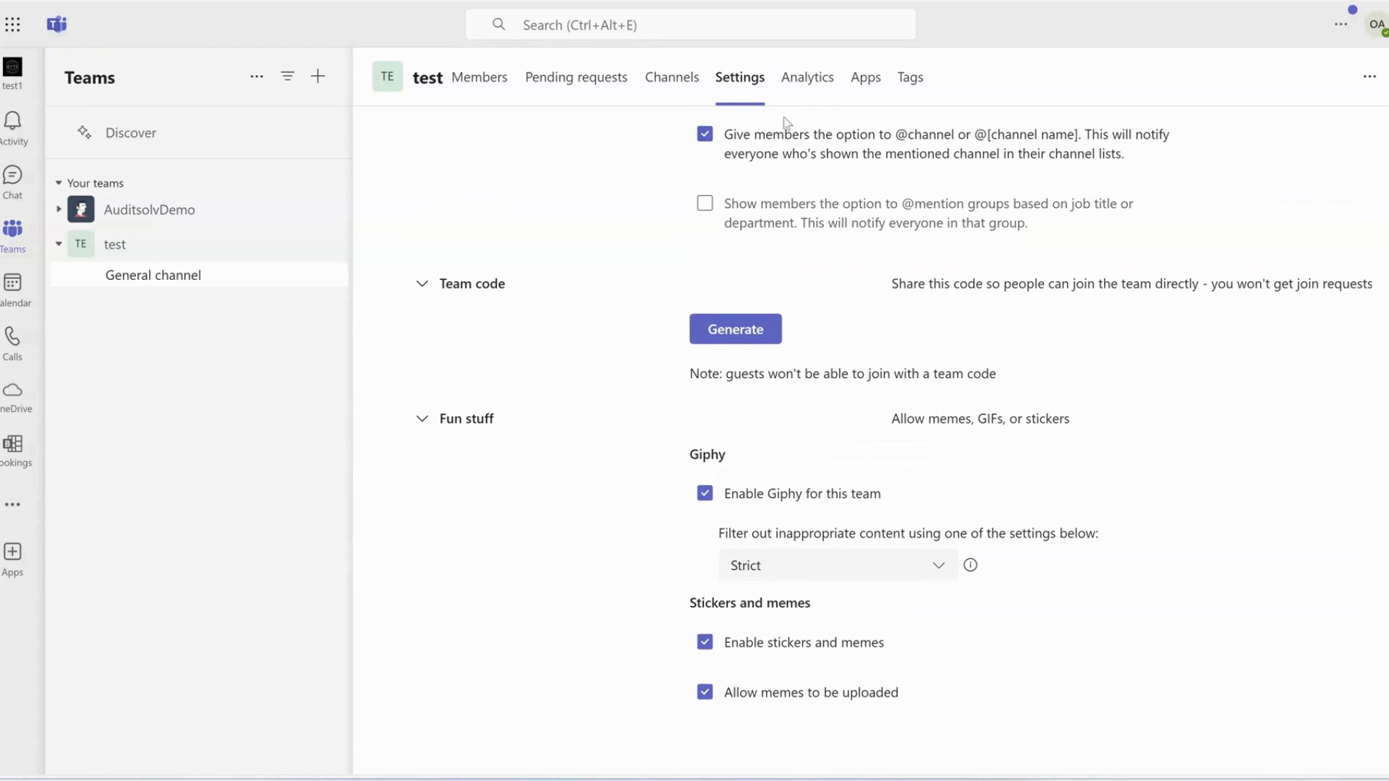
Review the "test" team's analytics, its installed apps and its tags.
{"action": "left_click", "coordinate": [809, 88]}
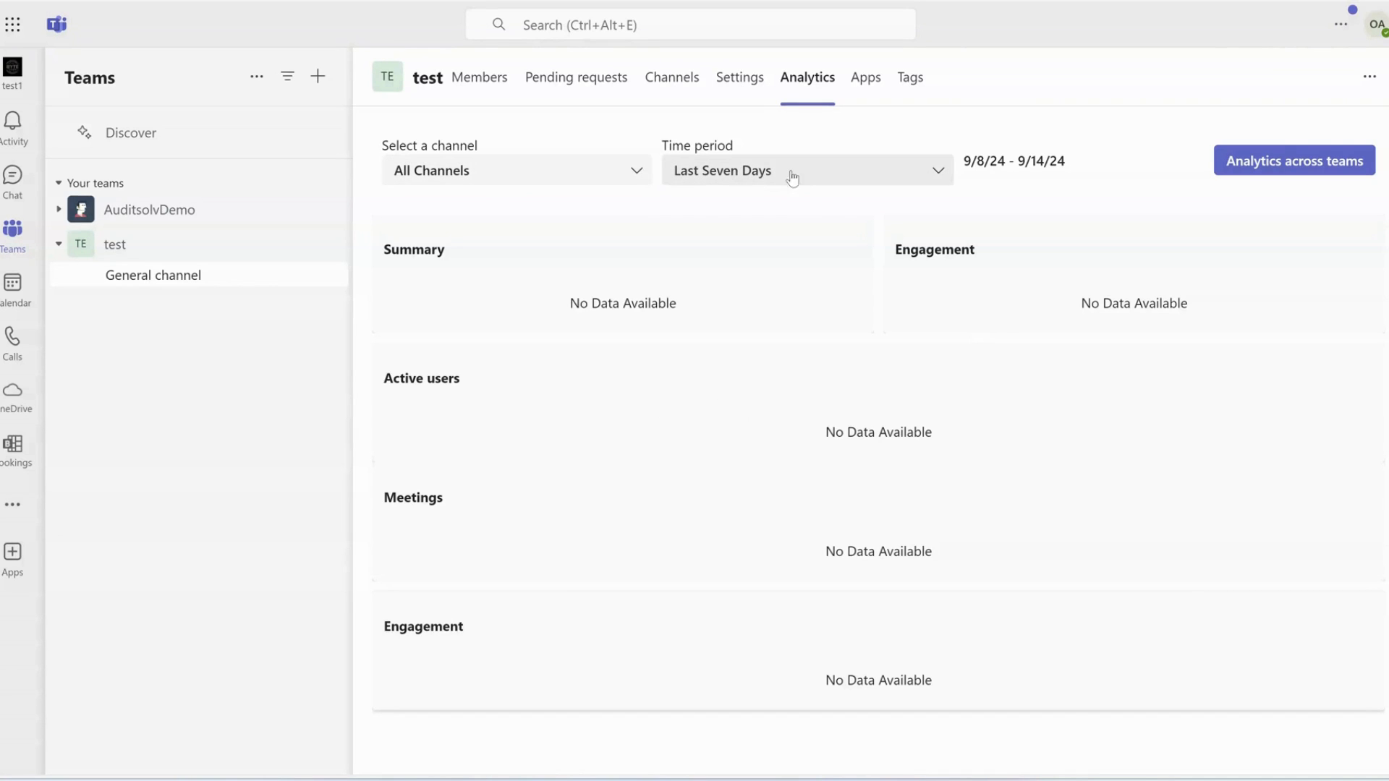
{"action": "left_click", "coordinate": [868, 86]}
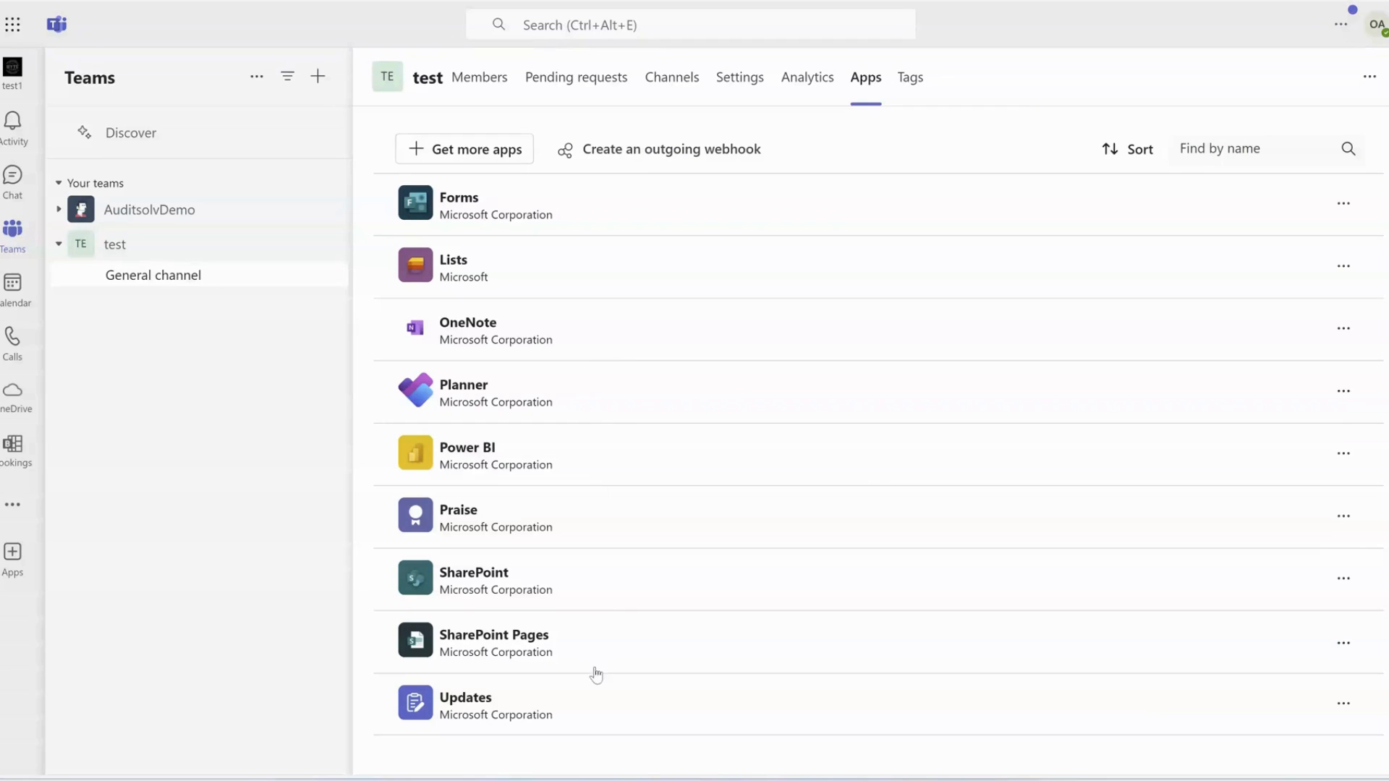
{"action": "left_click", "coordinate": [904, 86]}
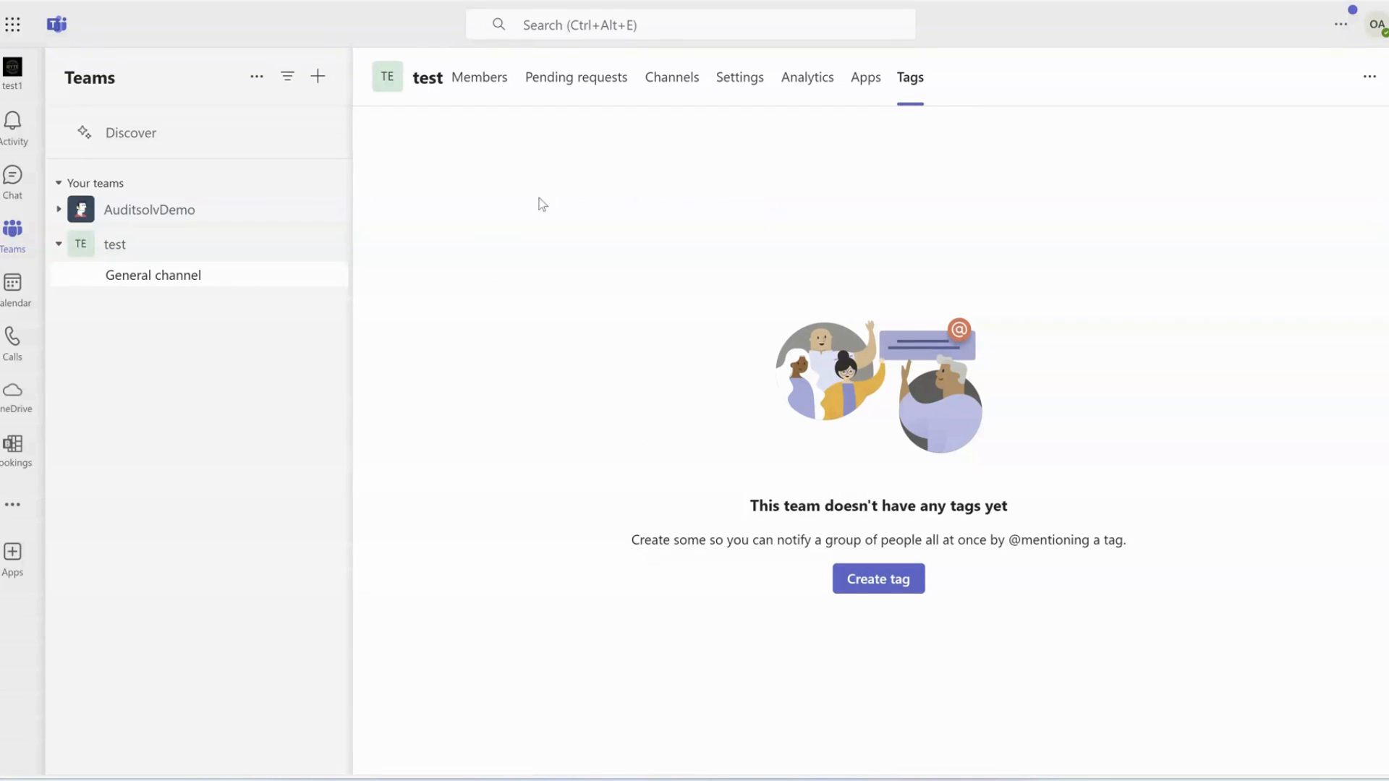
Open the General channel of the "test" team and look through its posts, files and notes.
{"action": "left_click", "coordinate": [181, 285]}
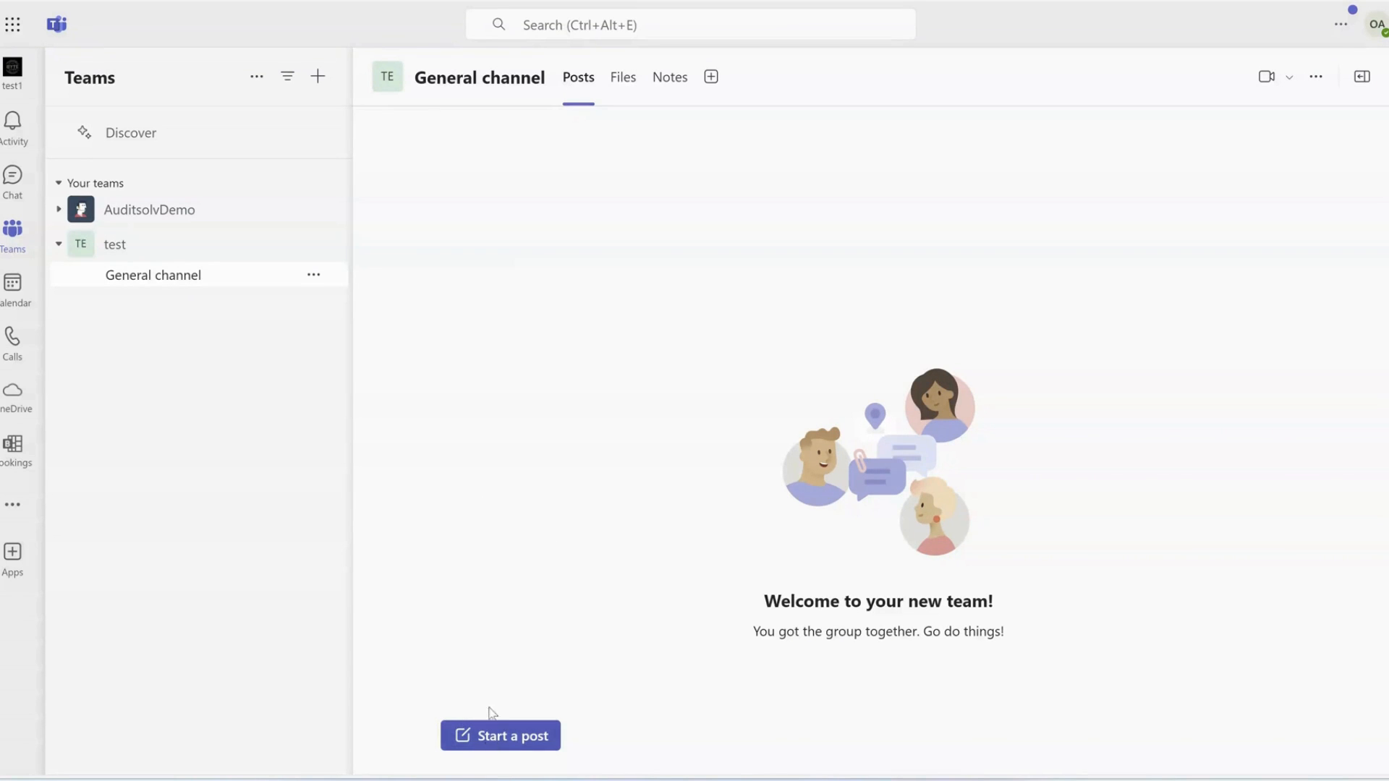
{"action": "left_click", "coordinate": [623, 79]}
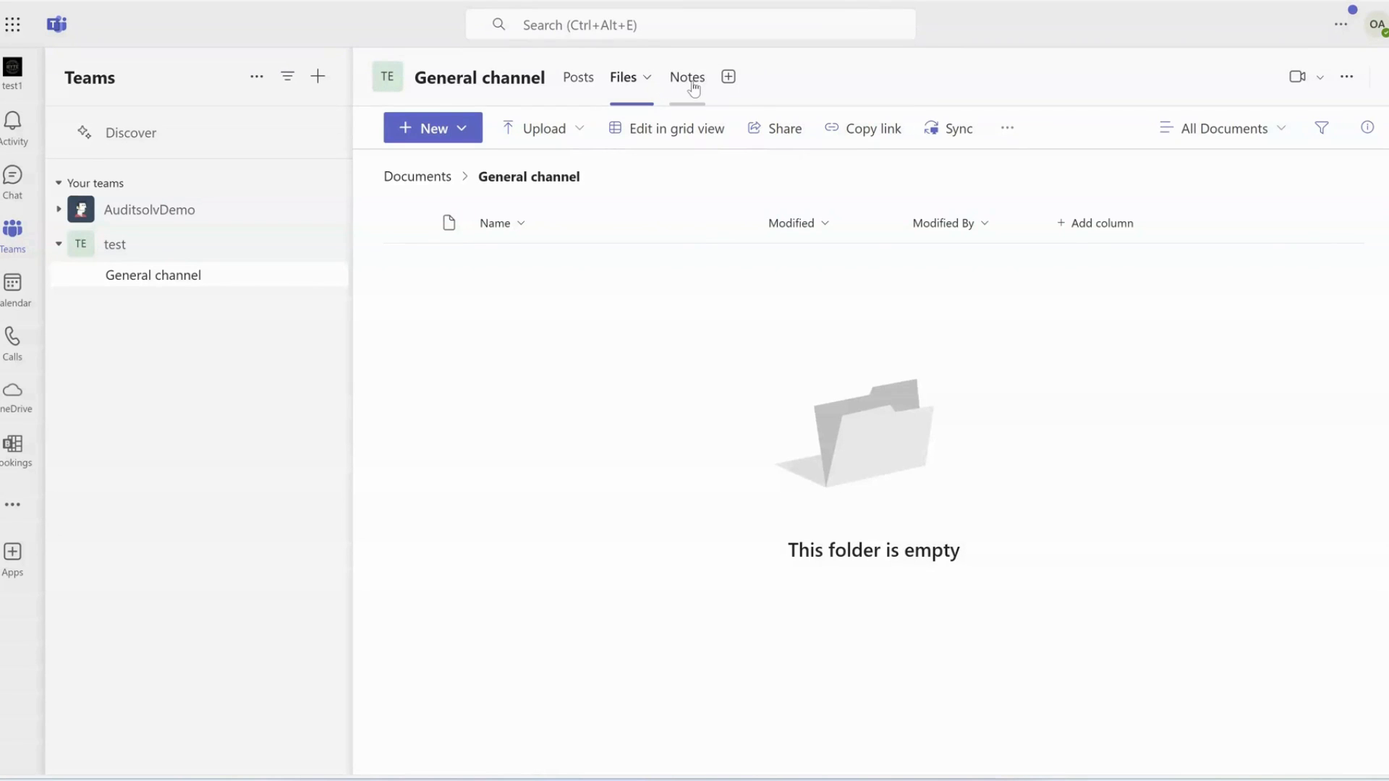
{"action": "left_click", "coordinate": [666, 83]}
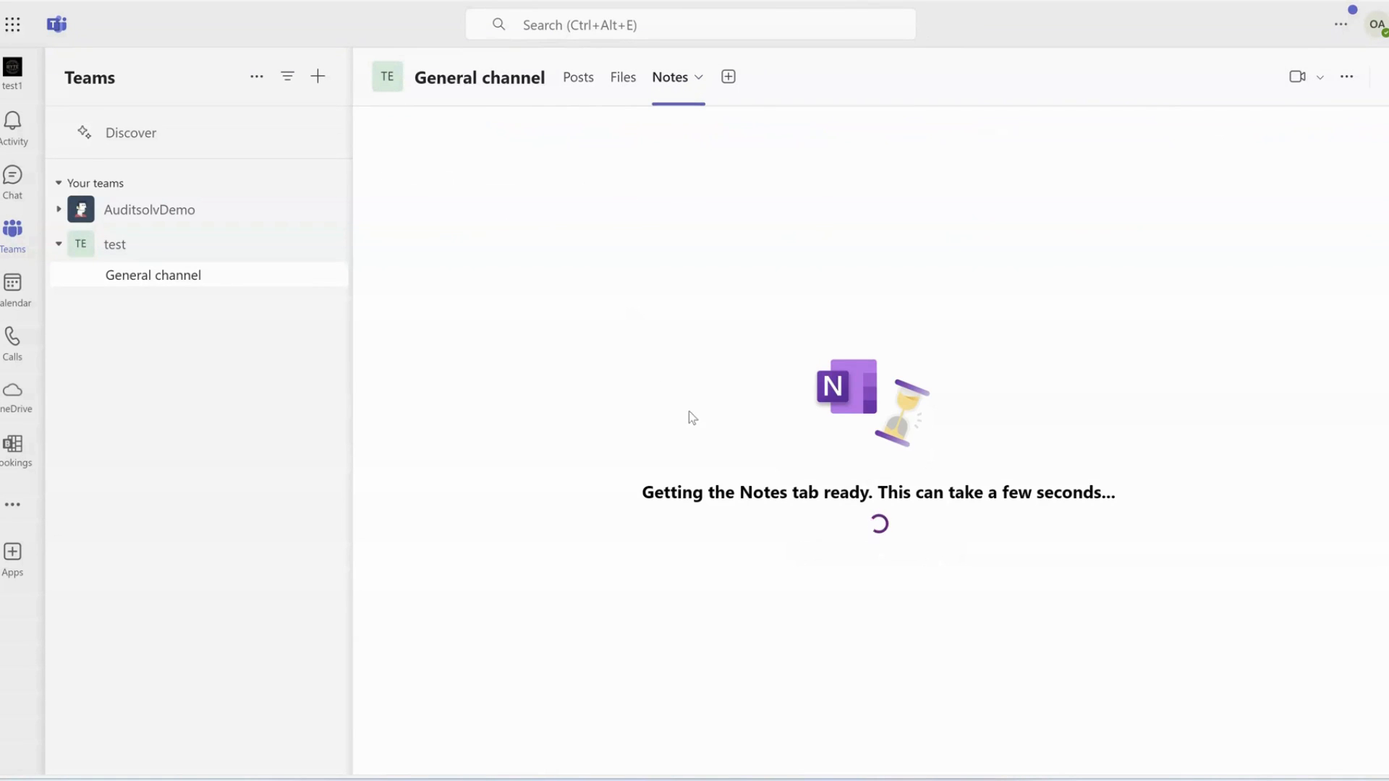